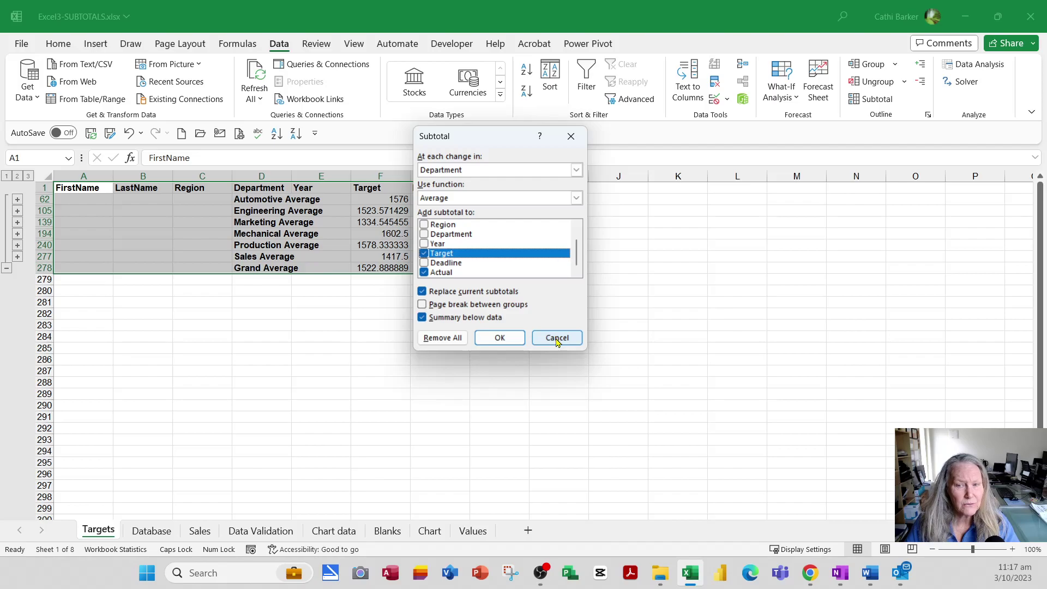
Step: Dismiss the Subtotal settings and set the height of header row 1 to 60
left_click(556, 338)
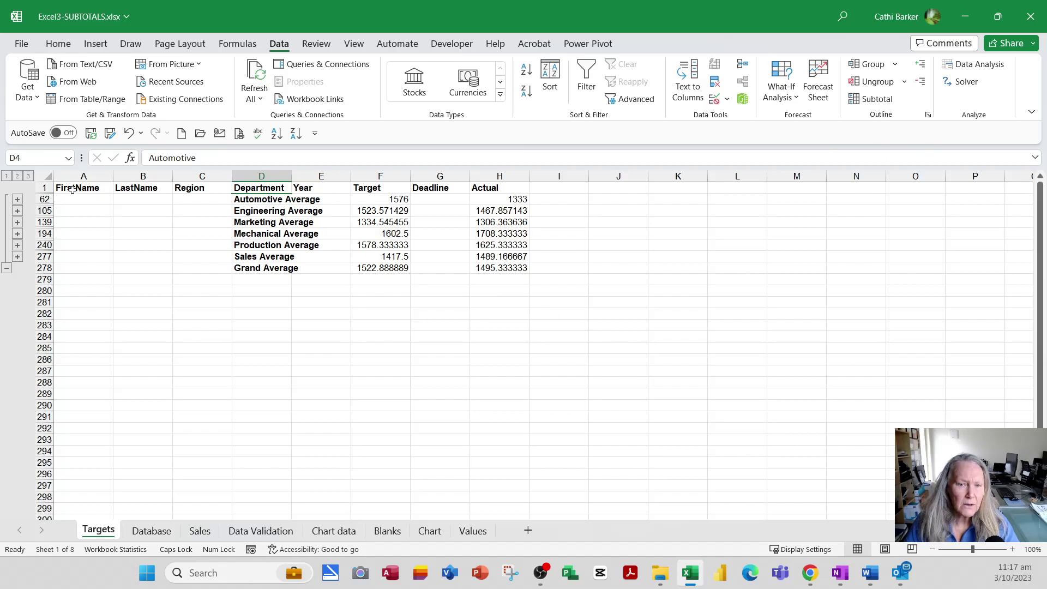
right_click(45, 188)
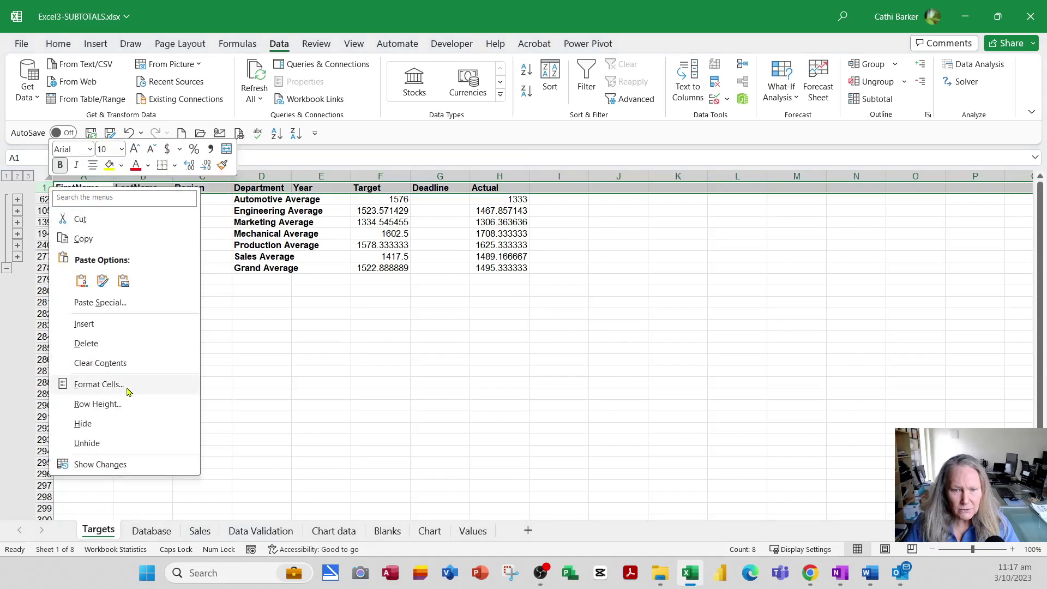
left_click(122, 404)
type("60")
key("Return")
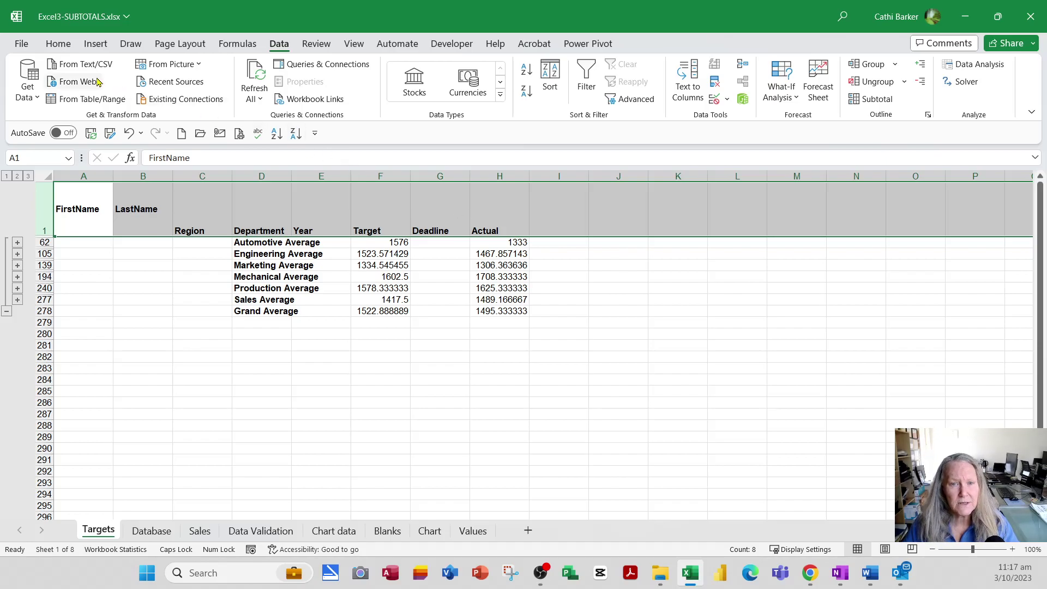
Step: Align the header row's labels to the bottom of their cells
left_click(61, 44)
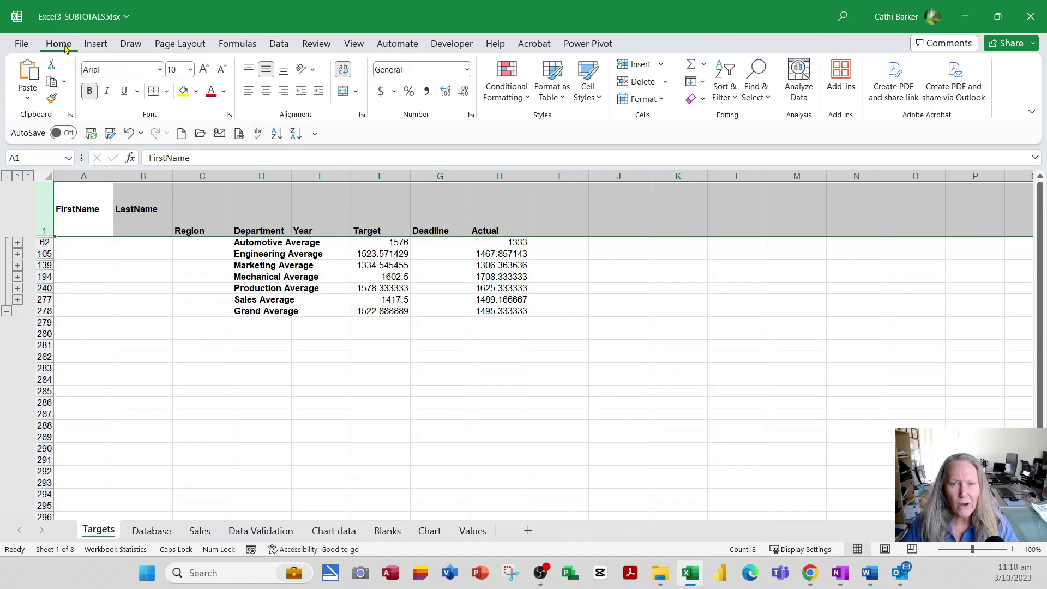
left_click(284, 71)
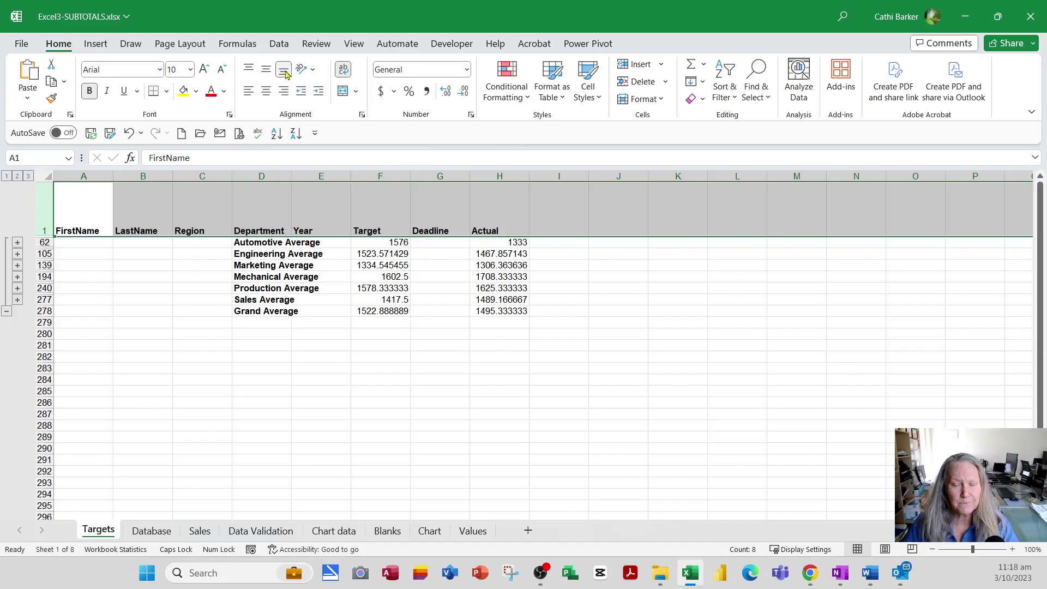
left_click(322, 211)
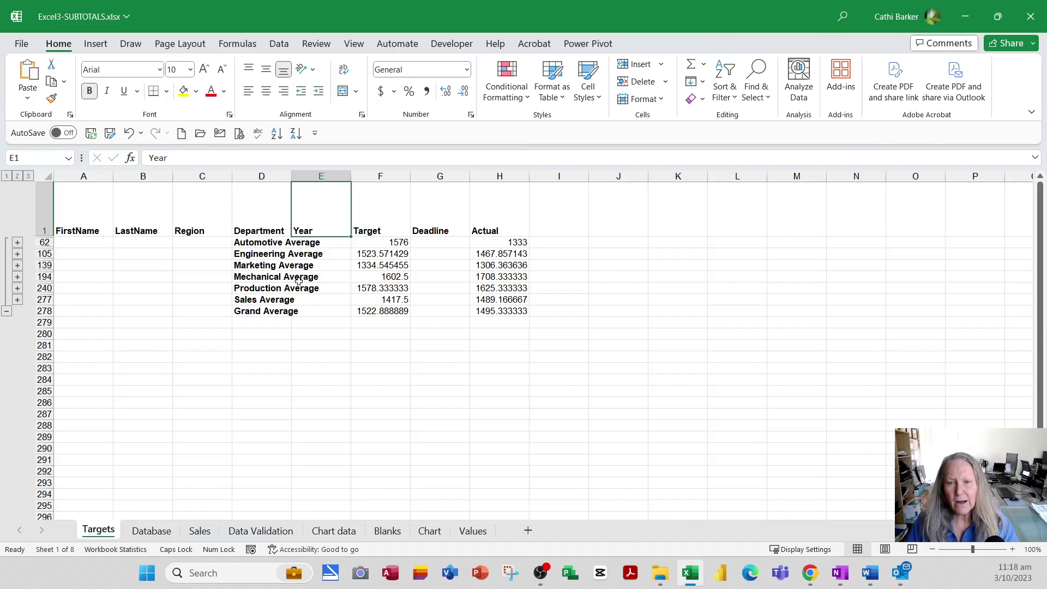
left_click(257, 206)
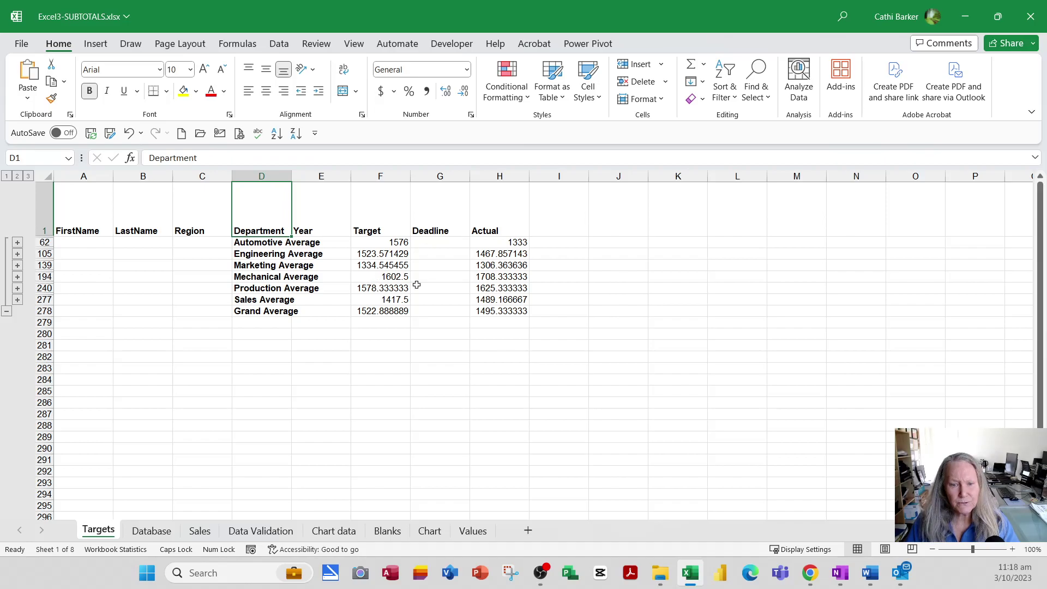
Step: Start recording a macro named RemoveSubtotals, stored in this workbook
left_click(252, 552)
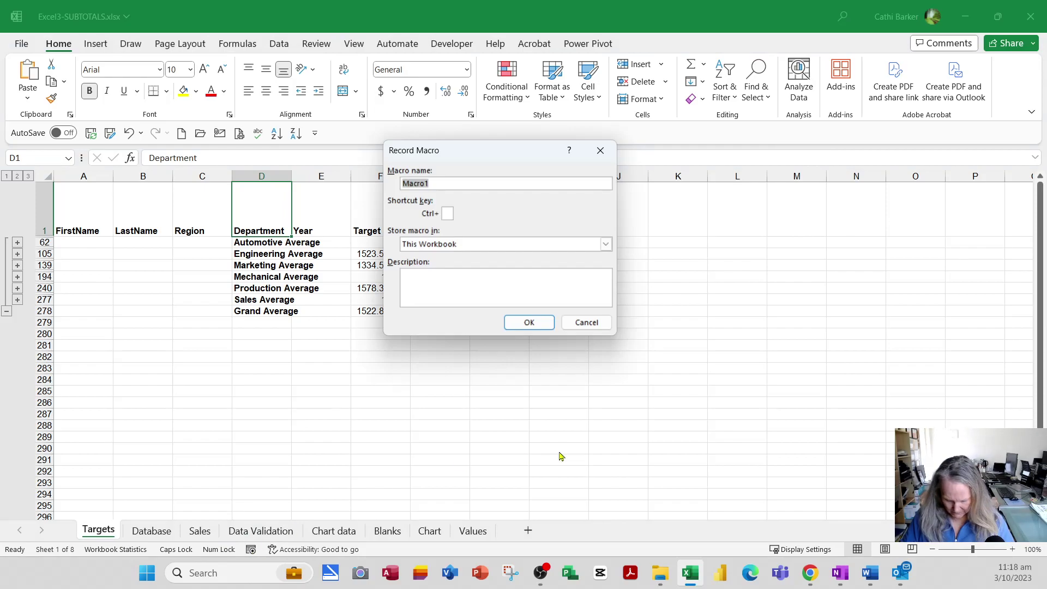
key("Caps_Lock")
type("RemoveSu")
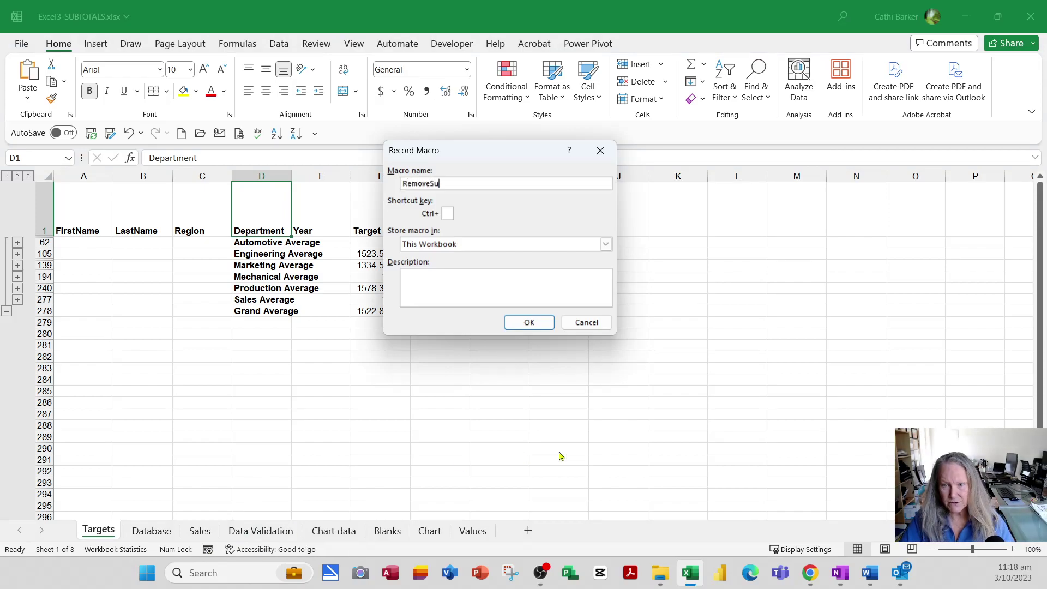
type("btotals")
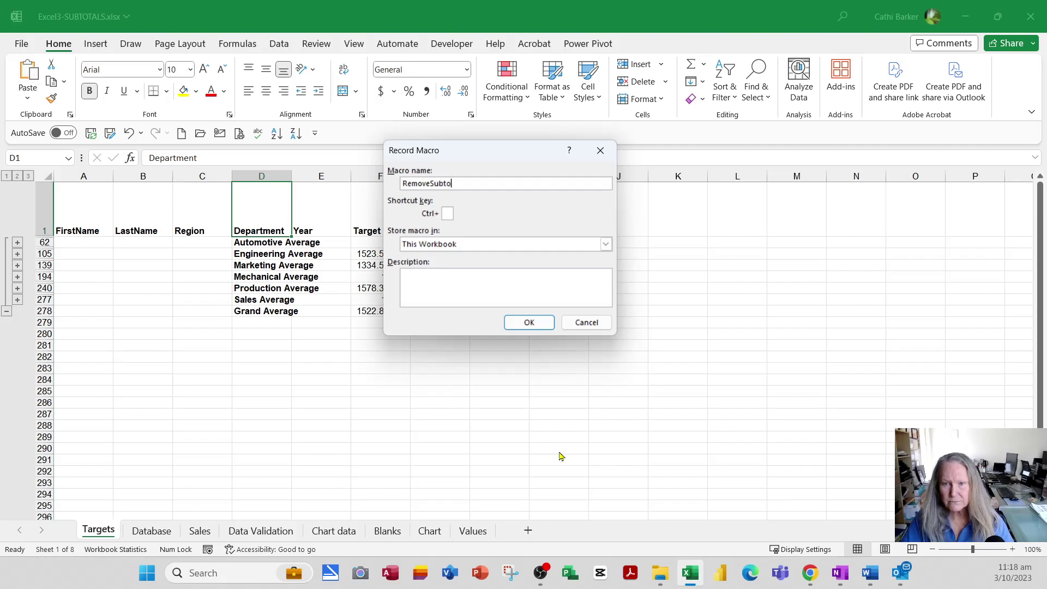
left_click(530, 323)
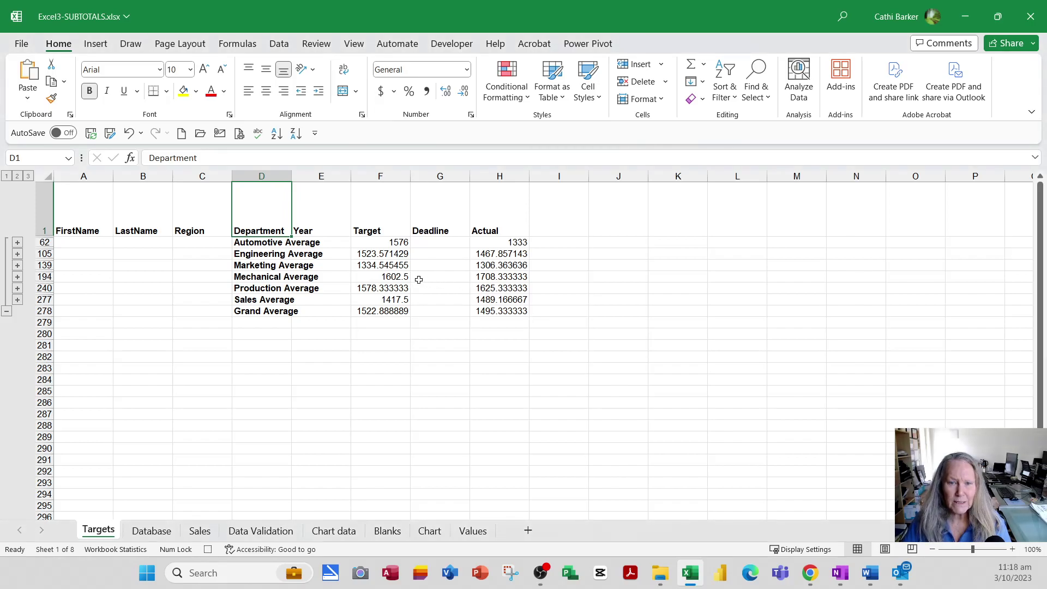
Step: Remove all subtotals from the Targets data, starting from cell A1, and stop the macro recording
left_click(84, 228)
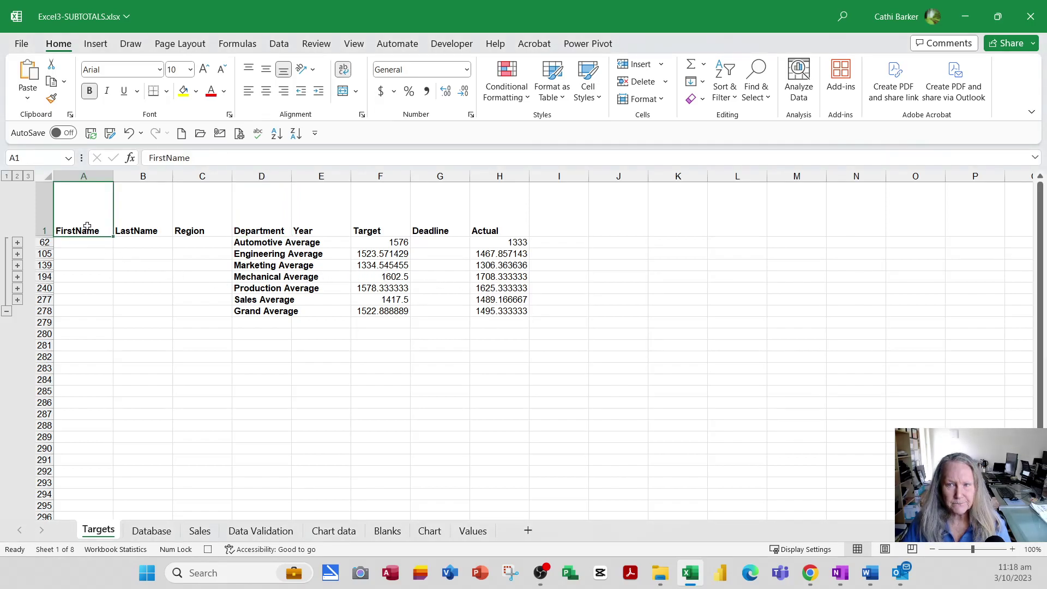
left_click(279, 45)
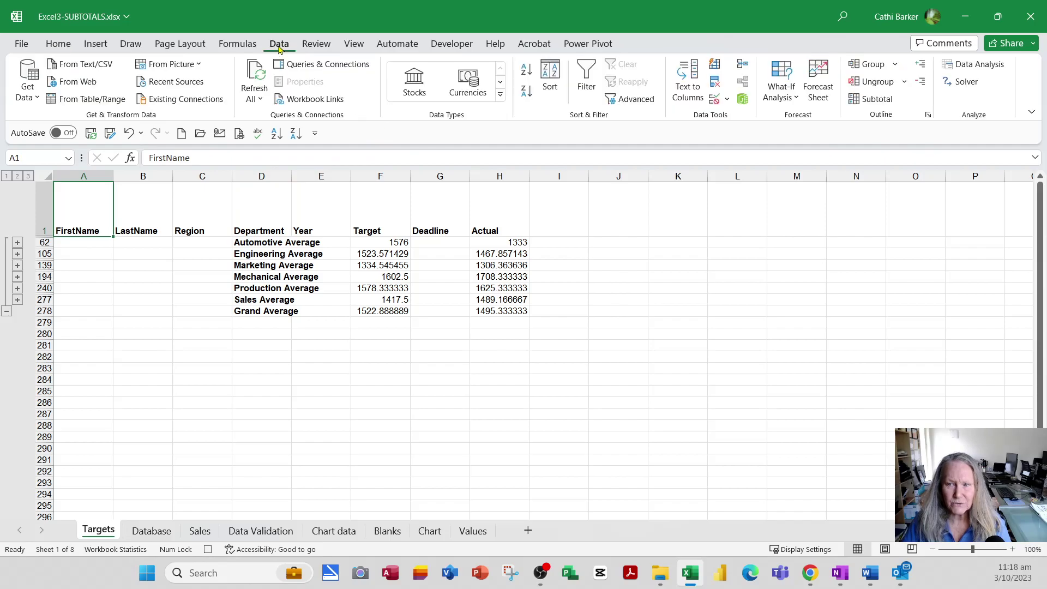
left_click(856, 100)
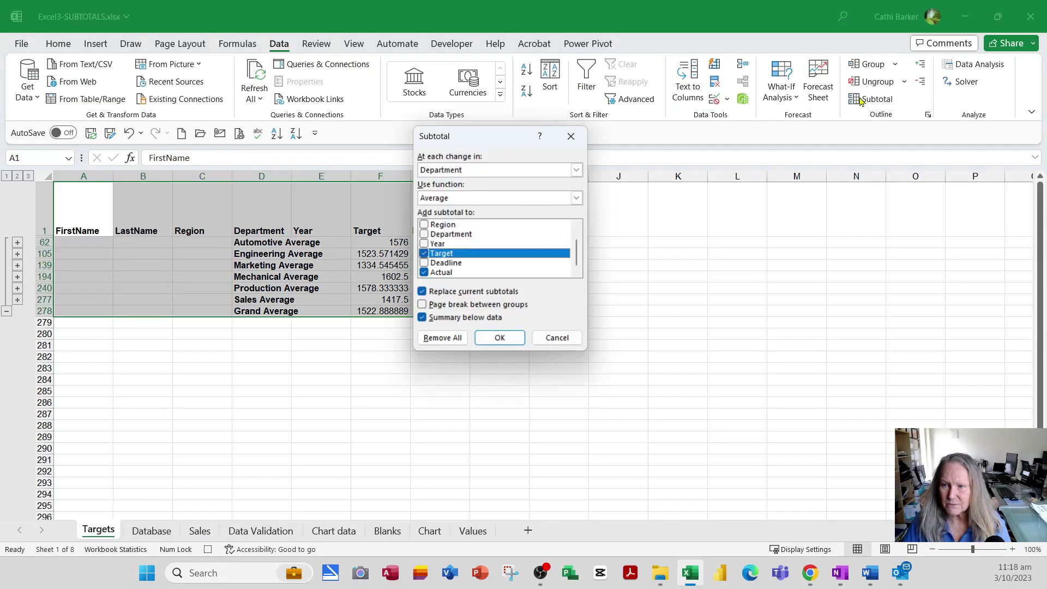
left_click(439, 338)
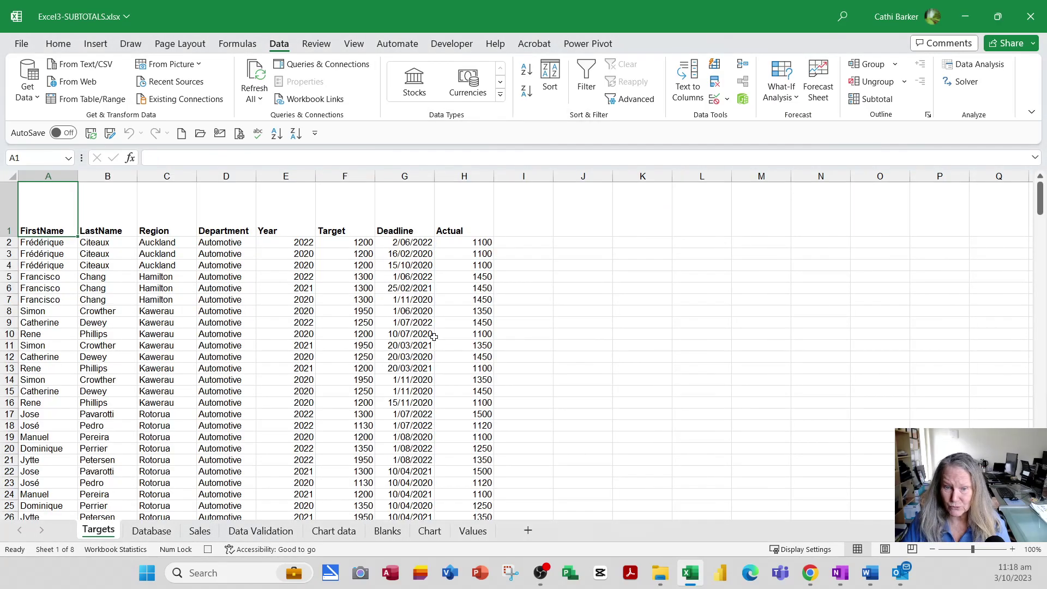
left_click(208, 551)
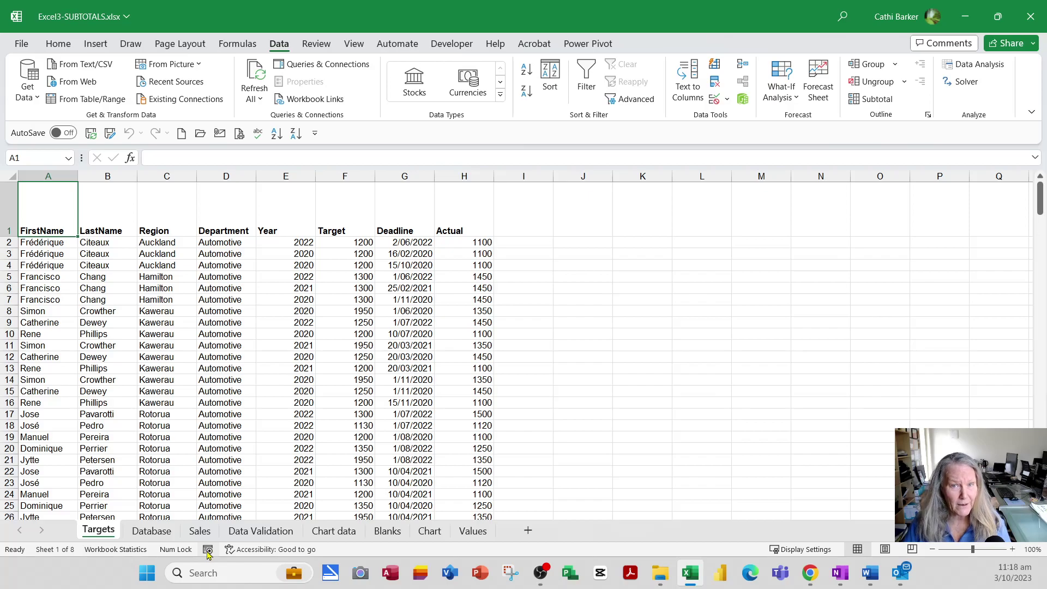
Step: Start recording a macro named AverageSales, stored in this workbook
left_click(207, 550)
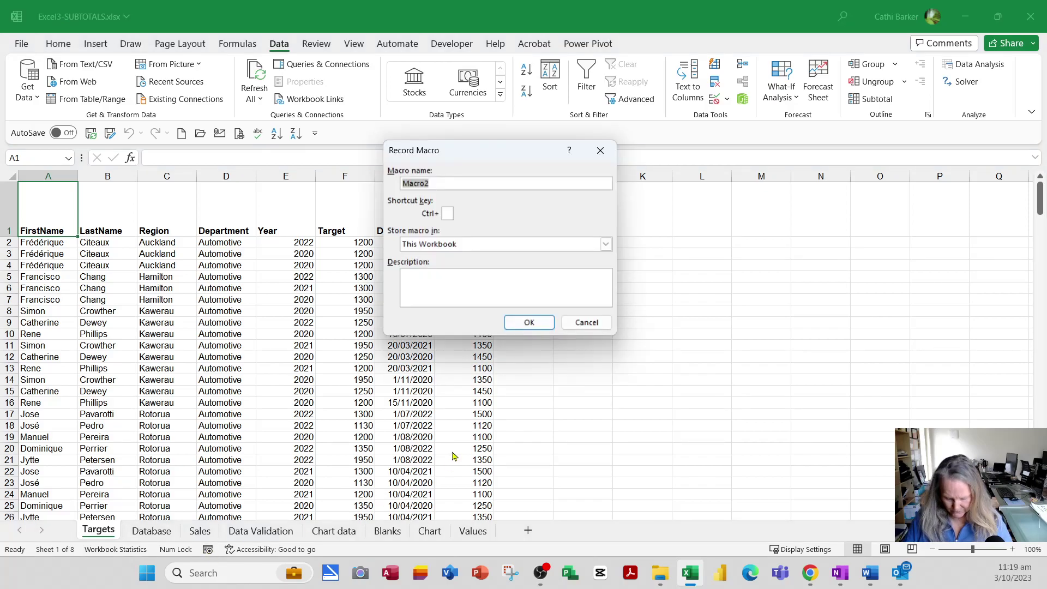
type("Average")
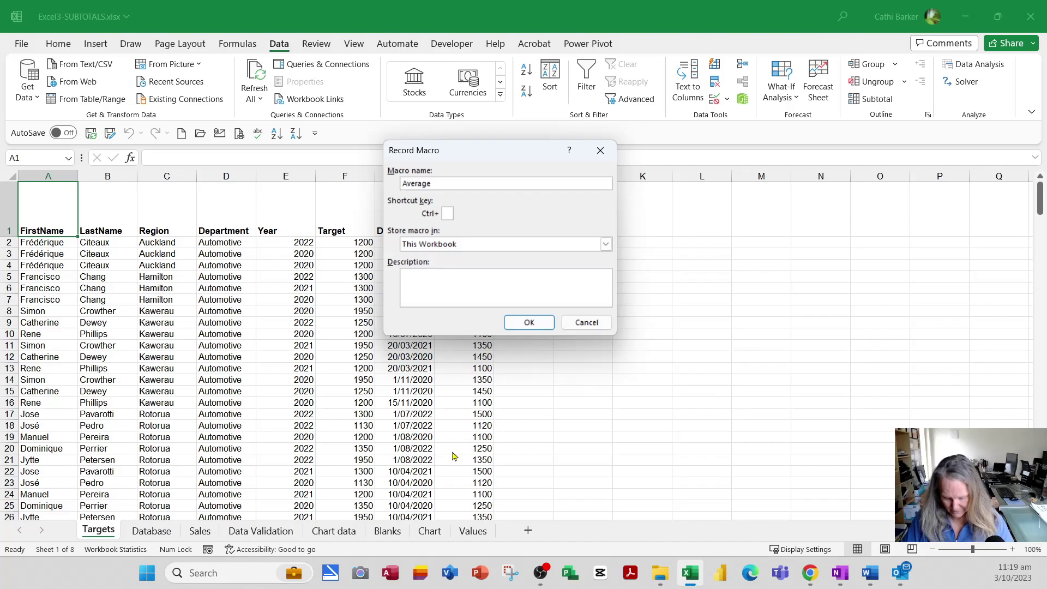
type("TargetAndActual")
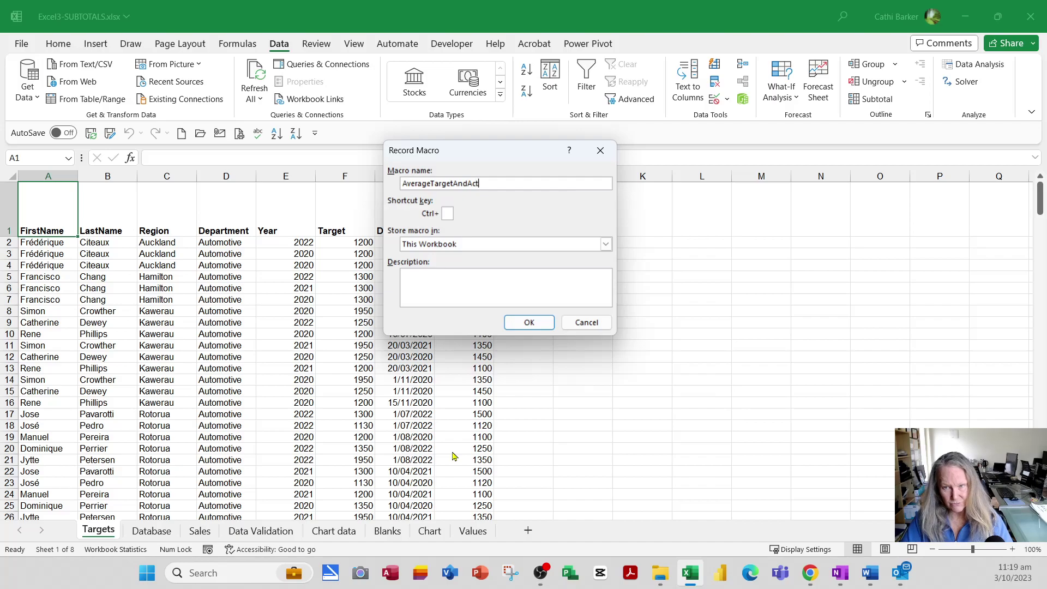
key("BackSpace")
key("BackSpace")
key("BackSpace")
key("BackSpace")
key("BackSpace")
key("BackSpace")
key("BackSpace")
key("BackSpace")
key("BackSpace")
key("BackSpace")
key("BackSpace")
key("BackSpace")
key("BackSpace")
key("BackSpace")
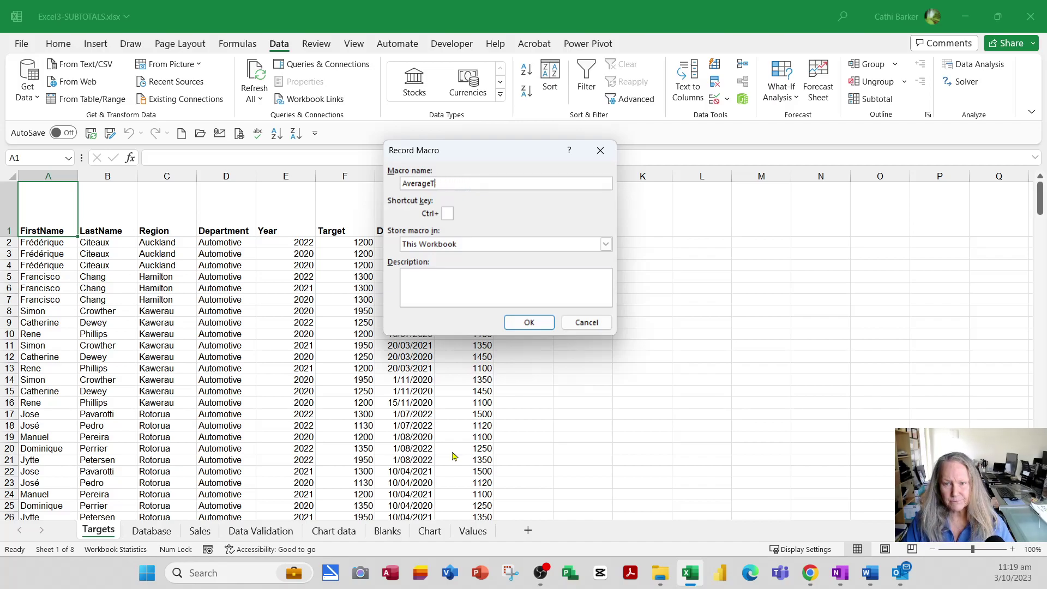
type("Sales")
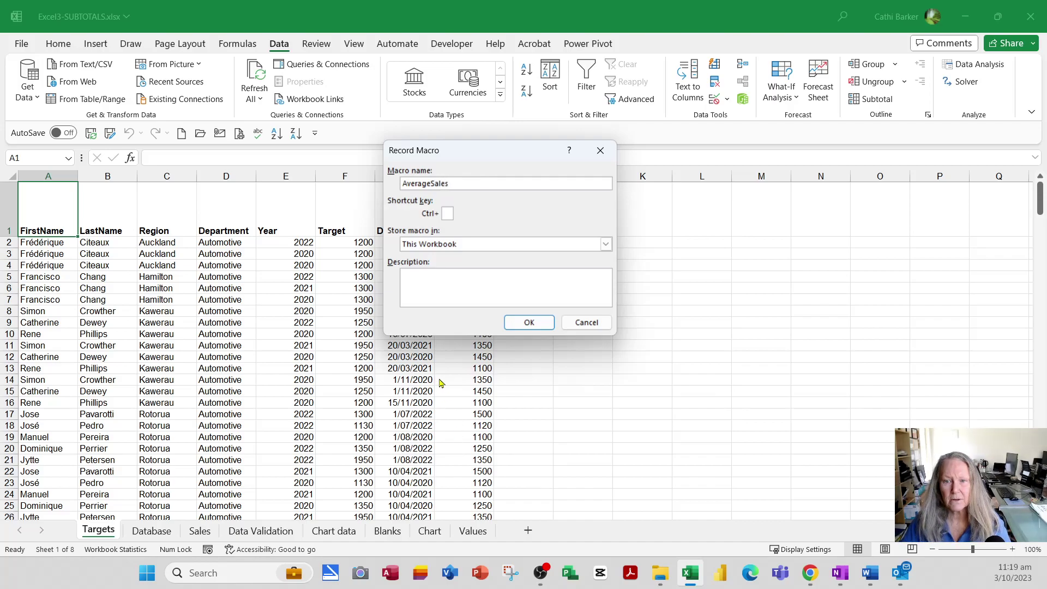
left_click(528, 322)
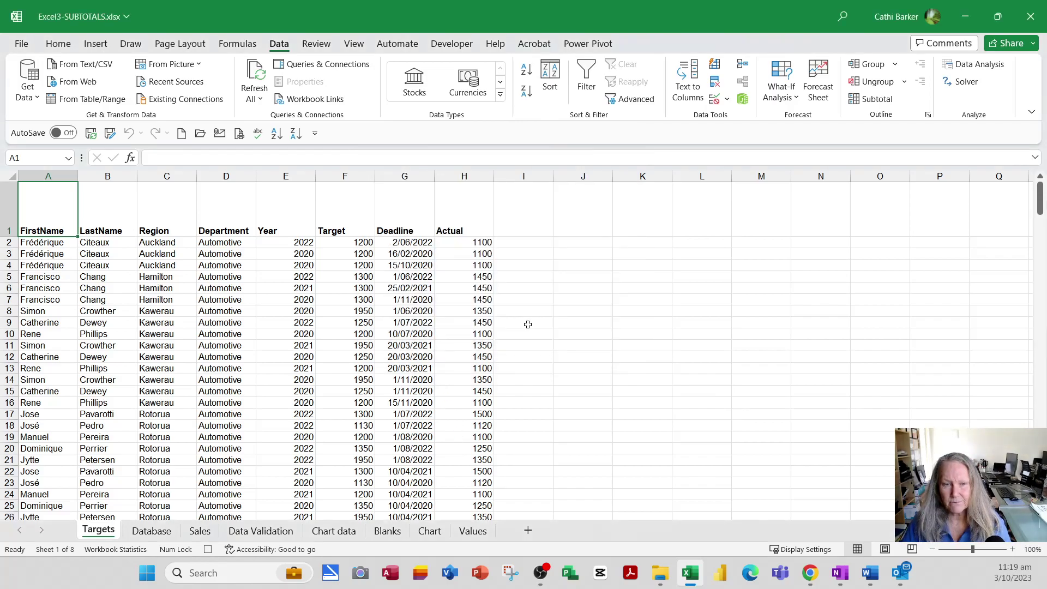
Step: Add Average subtotals of Target and Actual at each change in Department, and collapse the outline to level 2
left_click(49, 207)
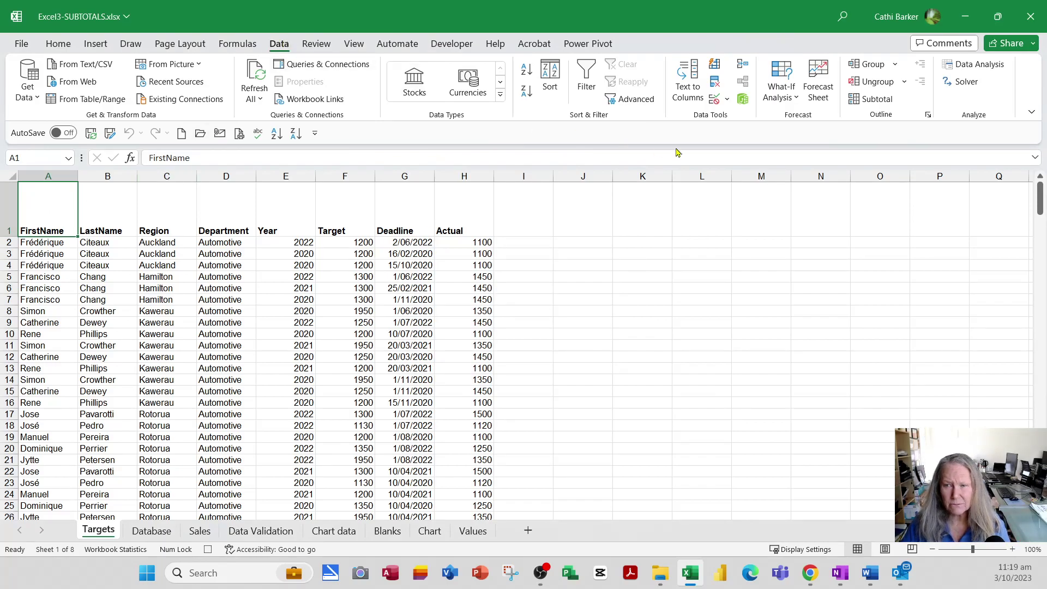
left_click(874, 100)
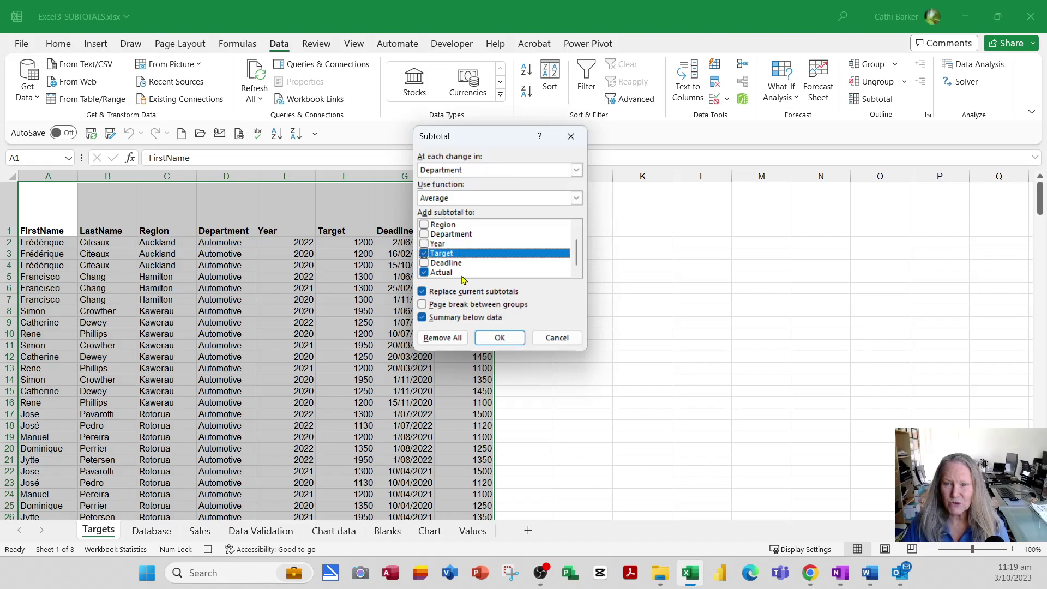
left_click(500, 338)
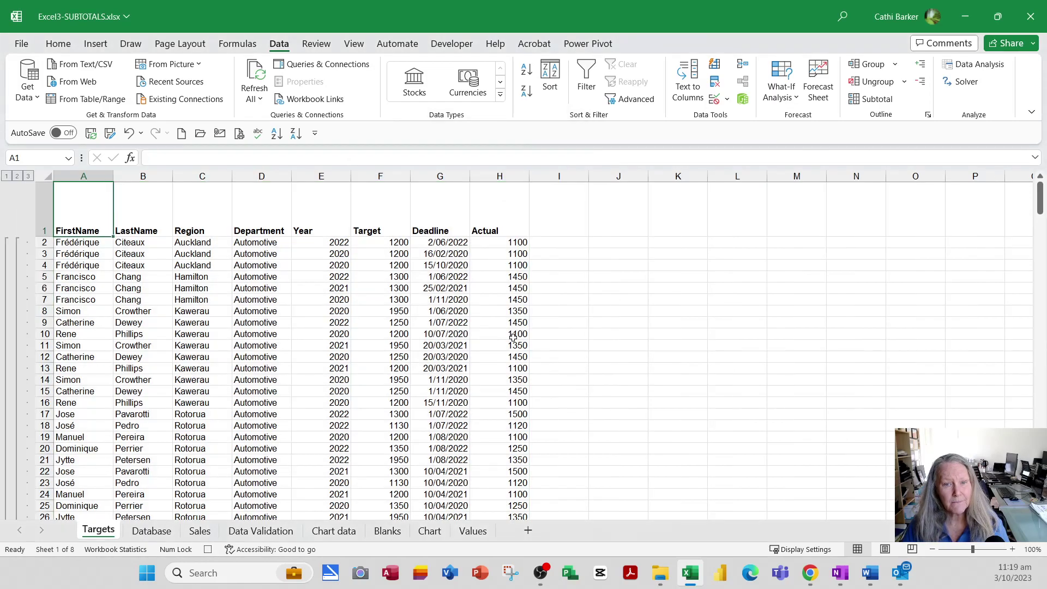
left_click(16, 176)
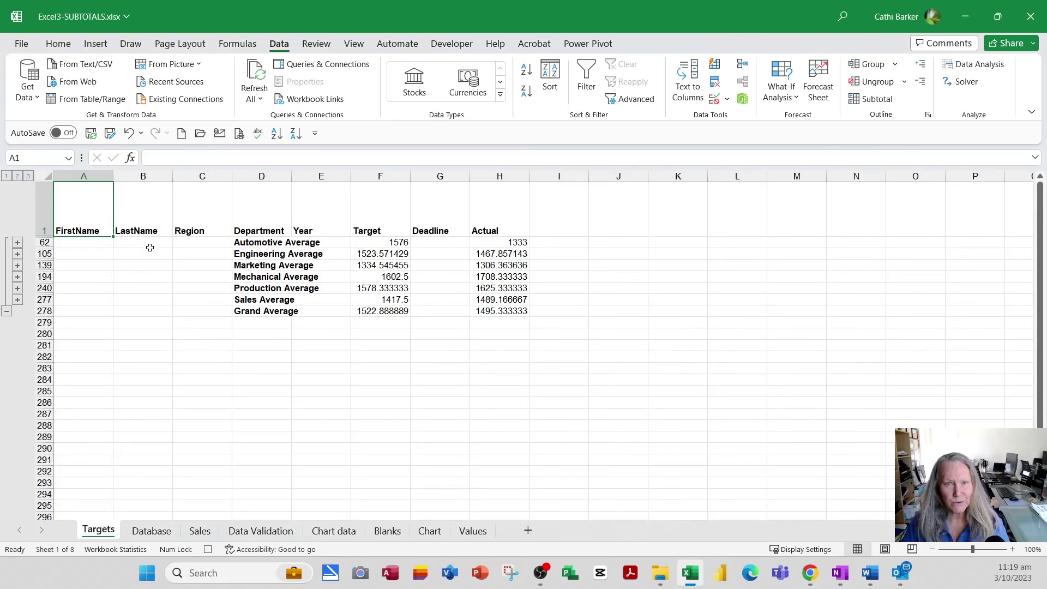
Step: Stop the current macro recording and start recording a new one named TotalSales in this workbook
left_click(208, 550)
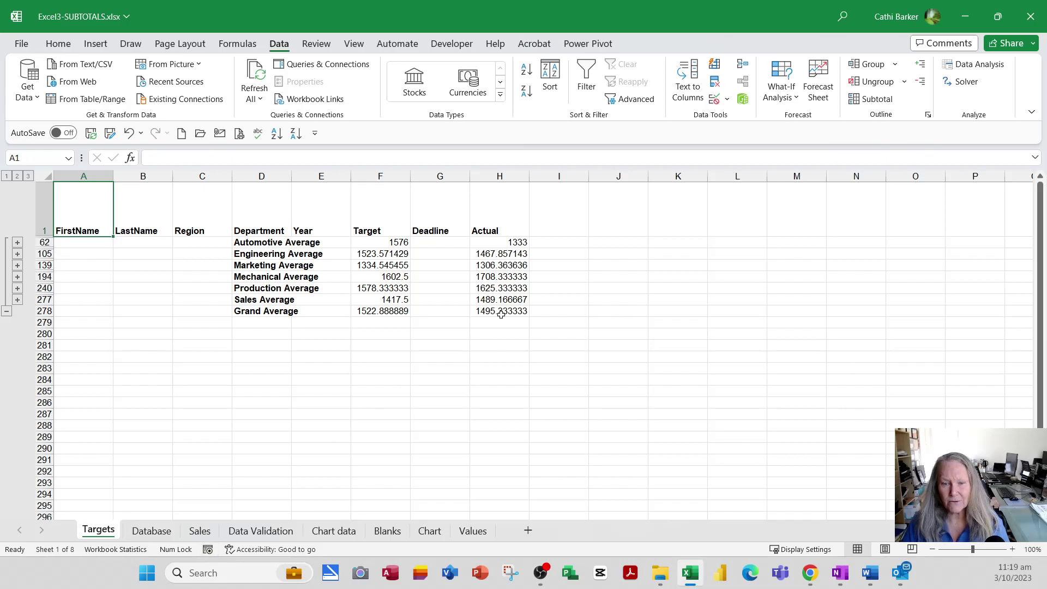
left_click(207, 550)
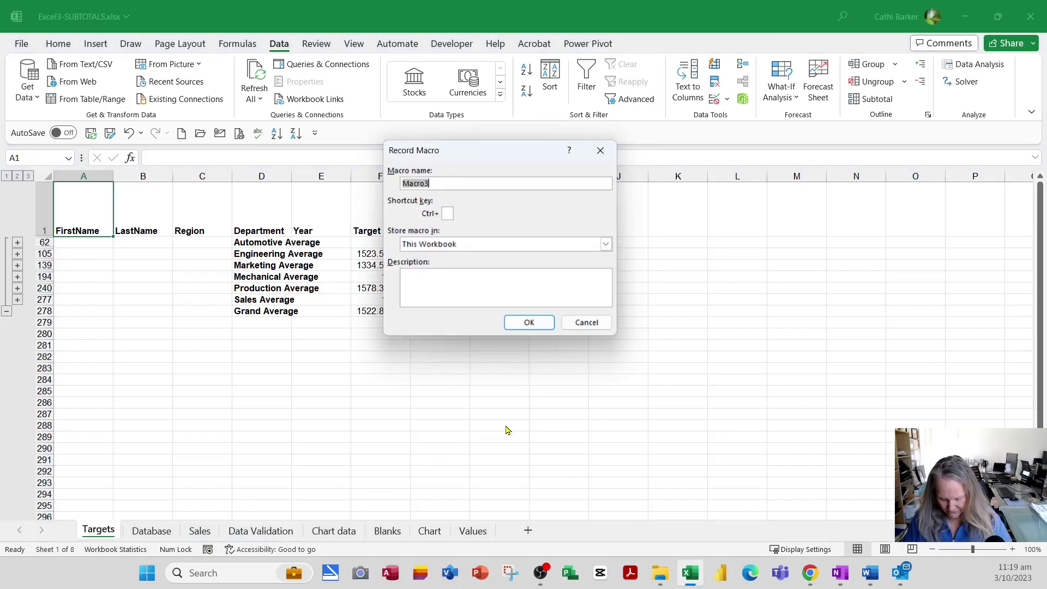
type("Tot")
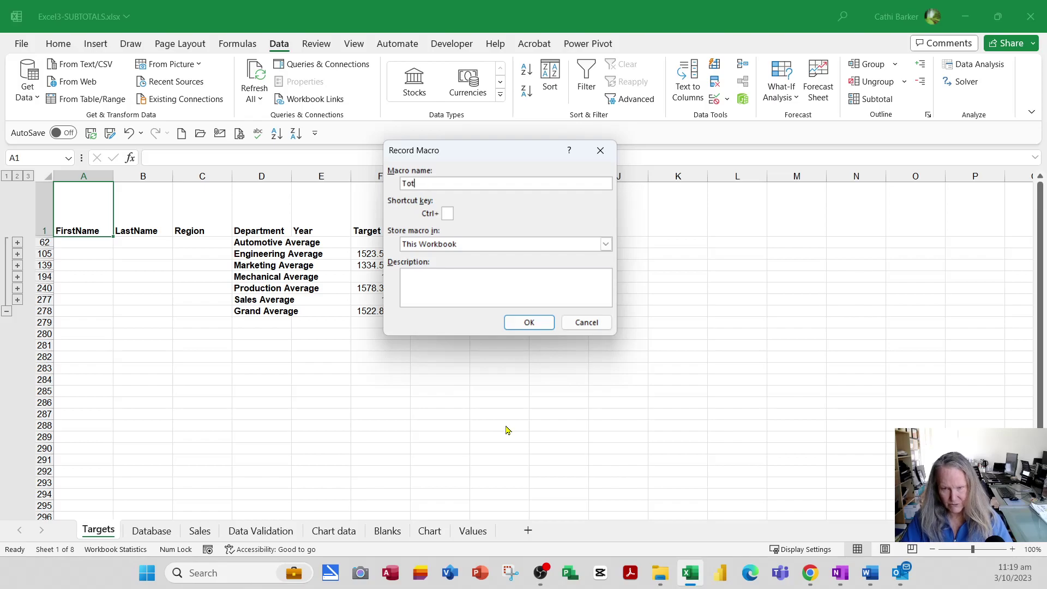
type("alSales")
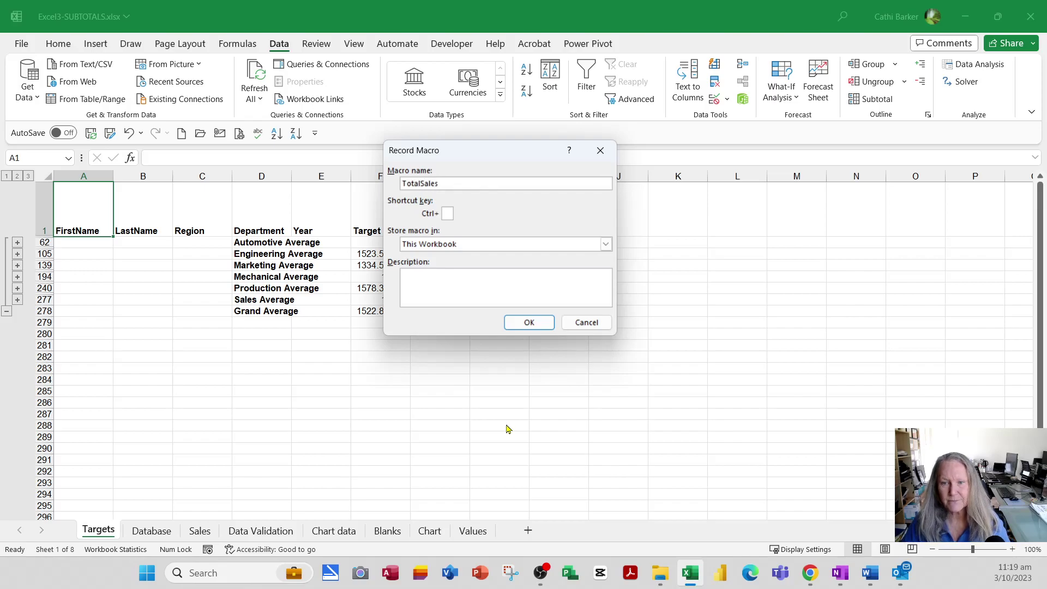
left_click(530, 324)
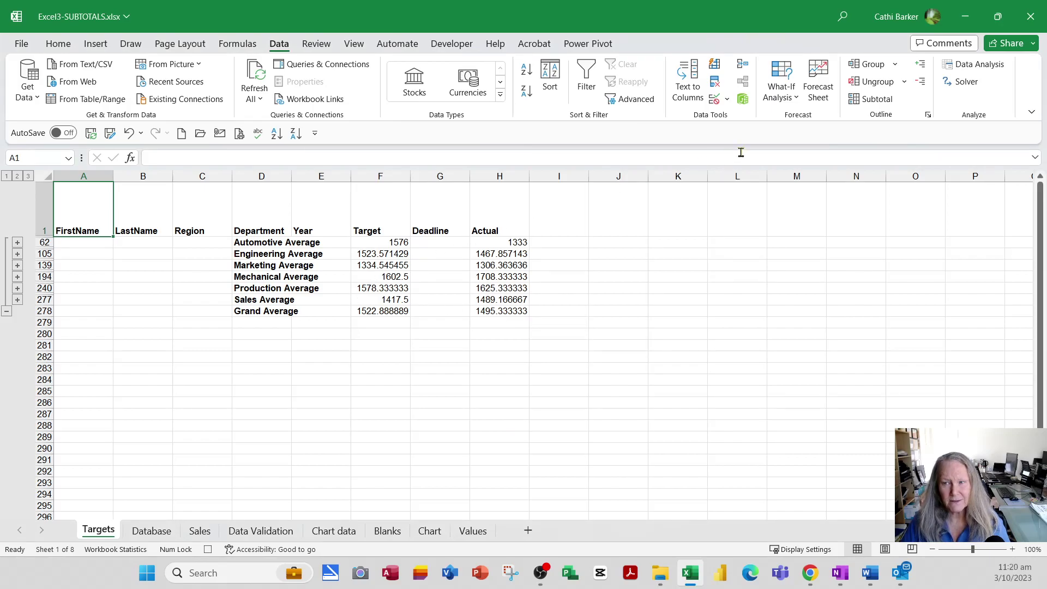
Step: Clear the Average subtotals and add Sum subtotals of Target and Actual at each change in Department, collapsed to outline level 2
left_click(878, 99)
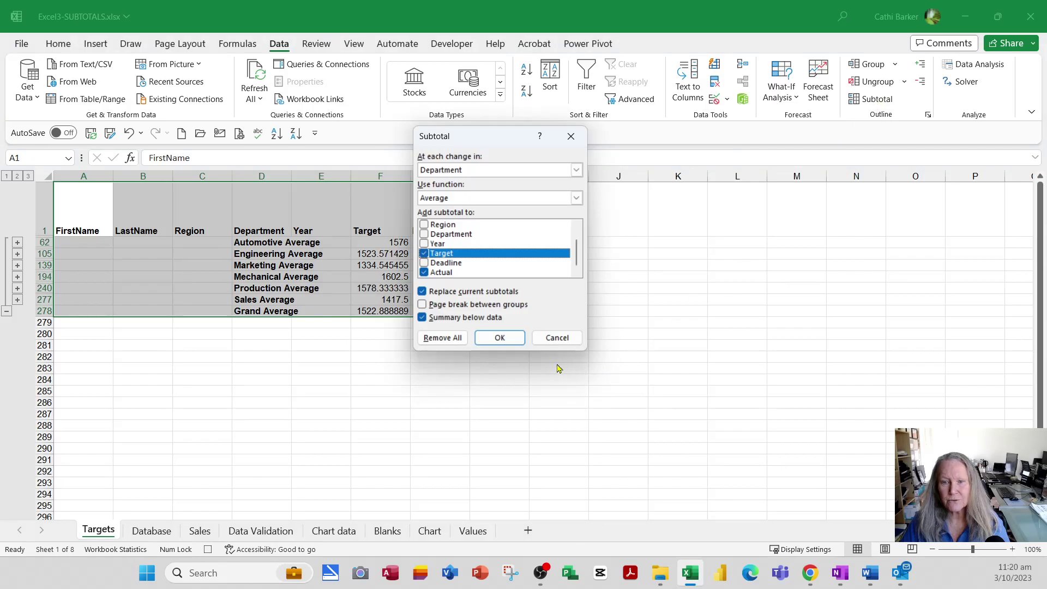
left_click(442, 338)
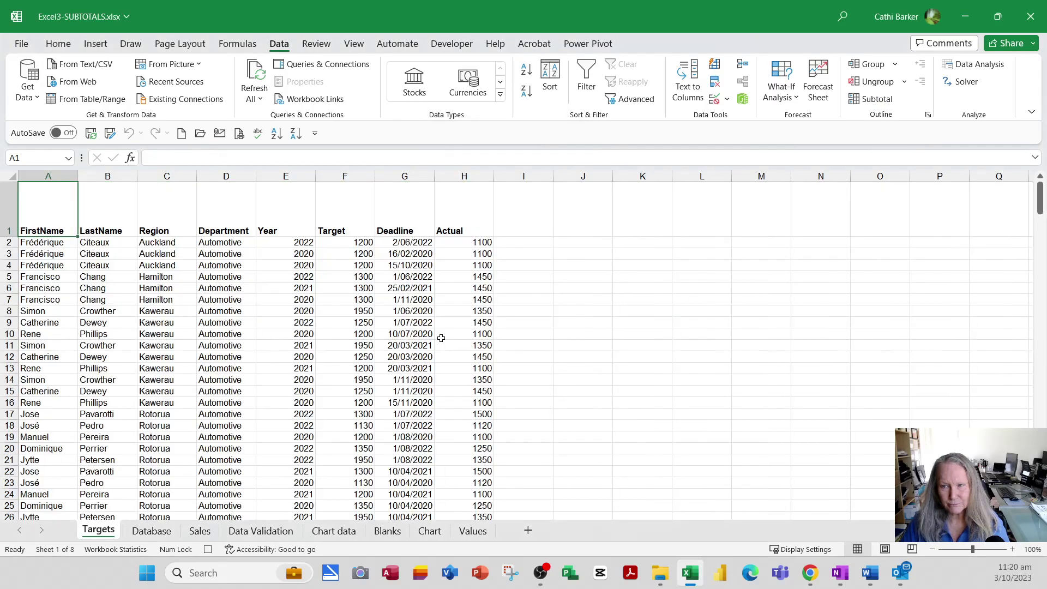
left_click(875, 103)
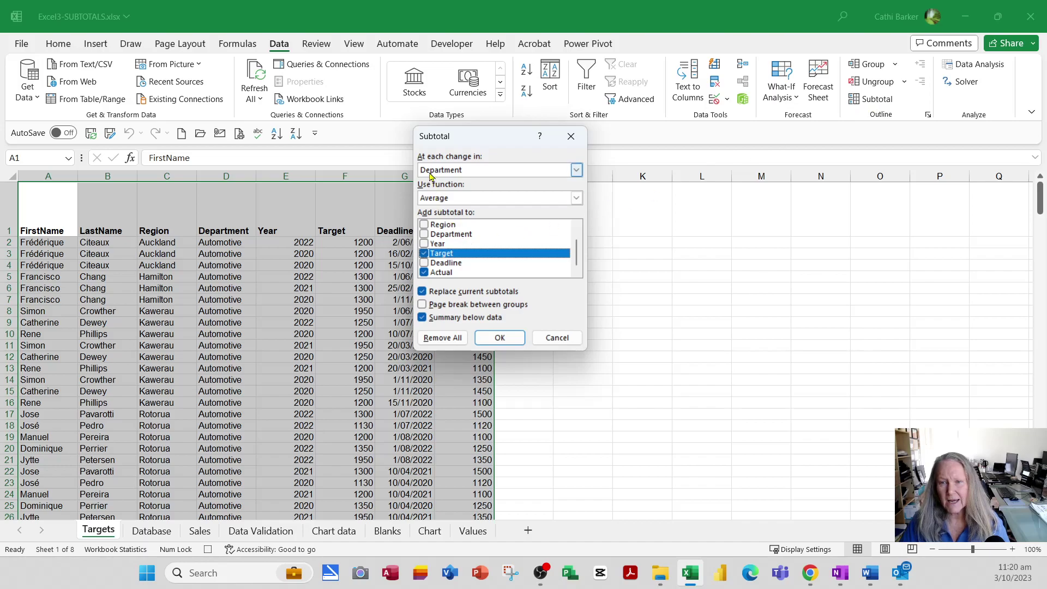
left_click(577, 198)
left_click(475, 212)
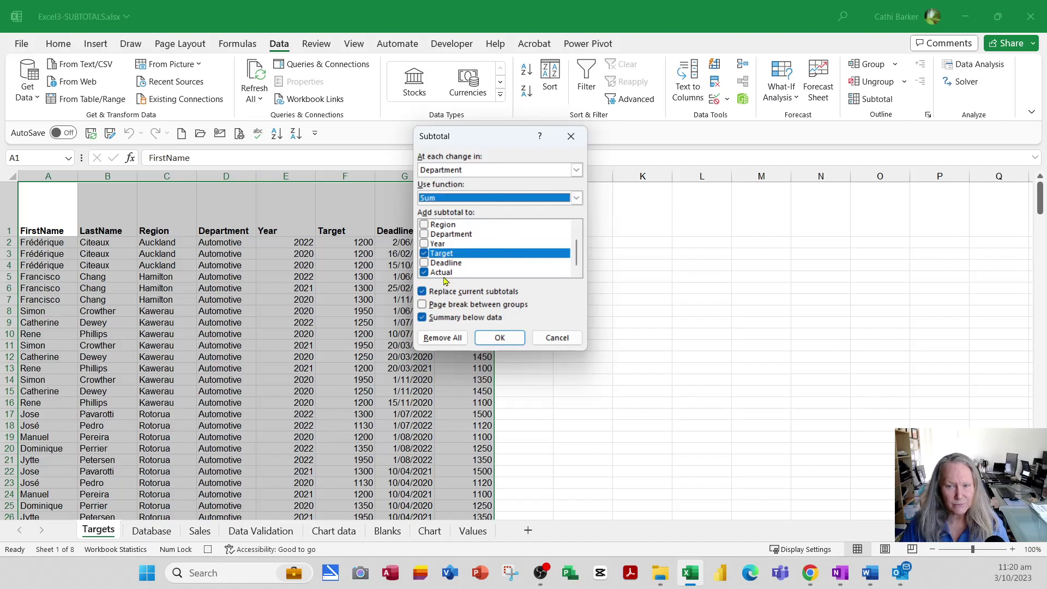
left_click(500, 338)
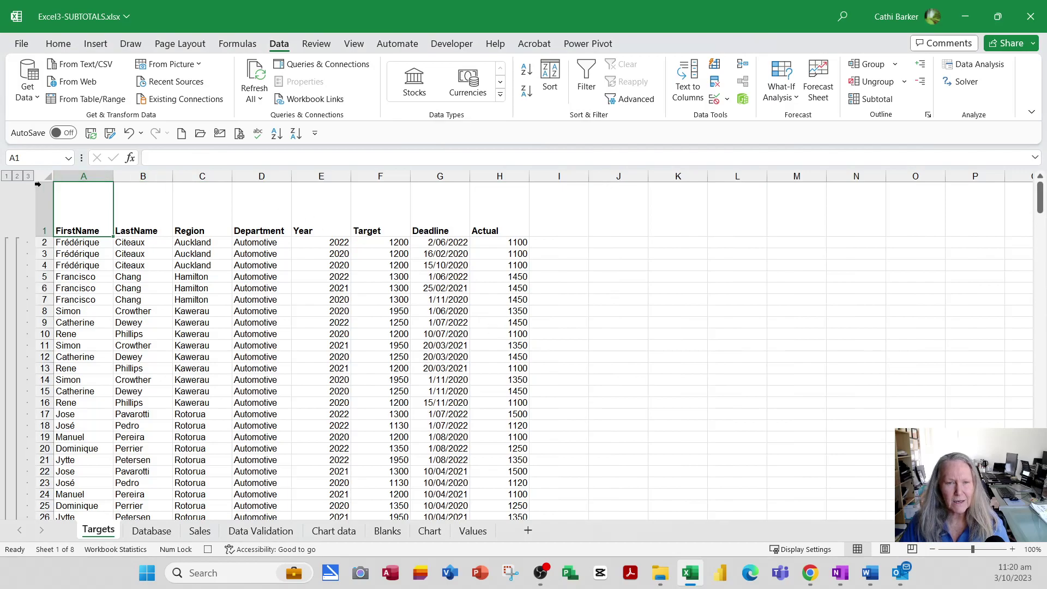
left_click(17, 176)
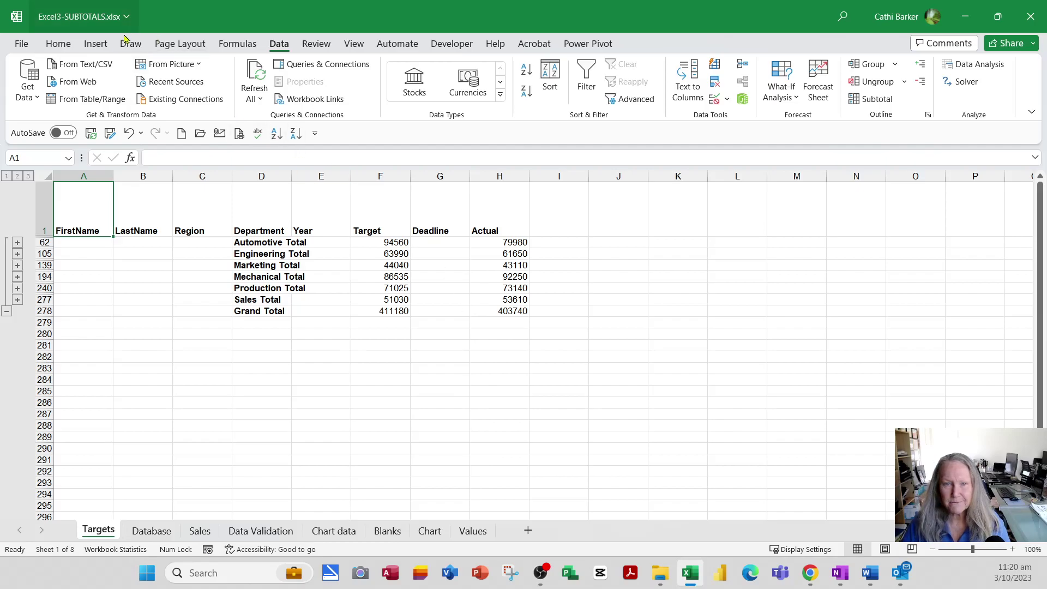
Step: Draw a rounded rectangle about 4.21 cm wide and 1.22 cm high in row 1, above the LastName and Region headings
left_click(95, 44)
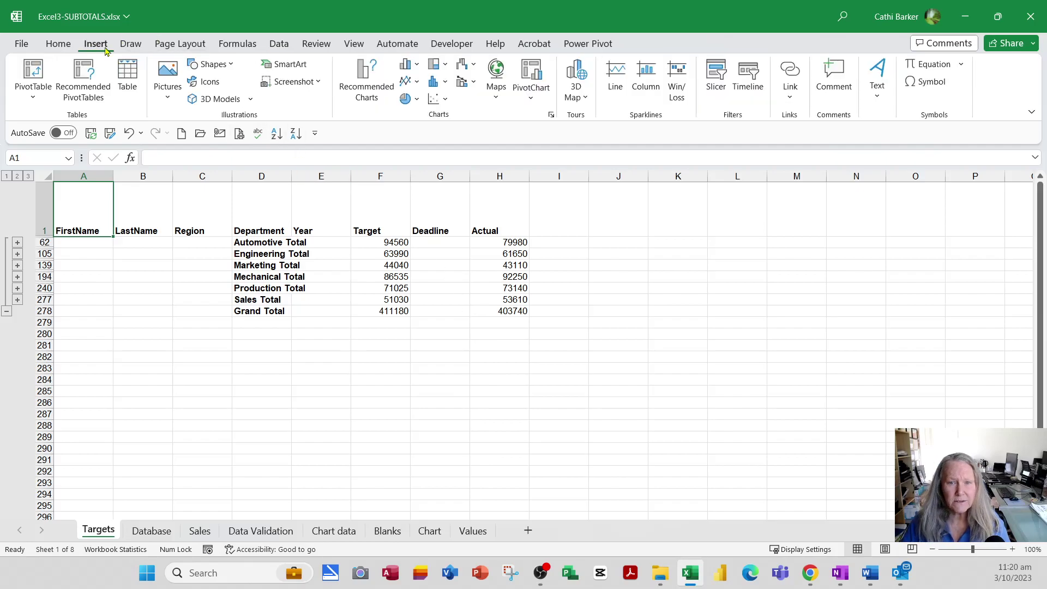
left_click(211, 64)
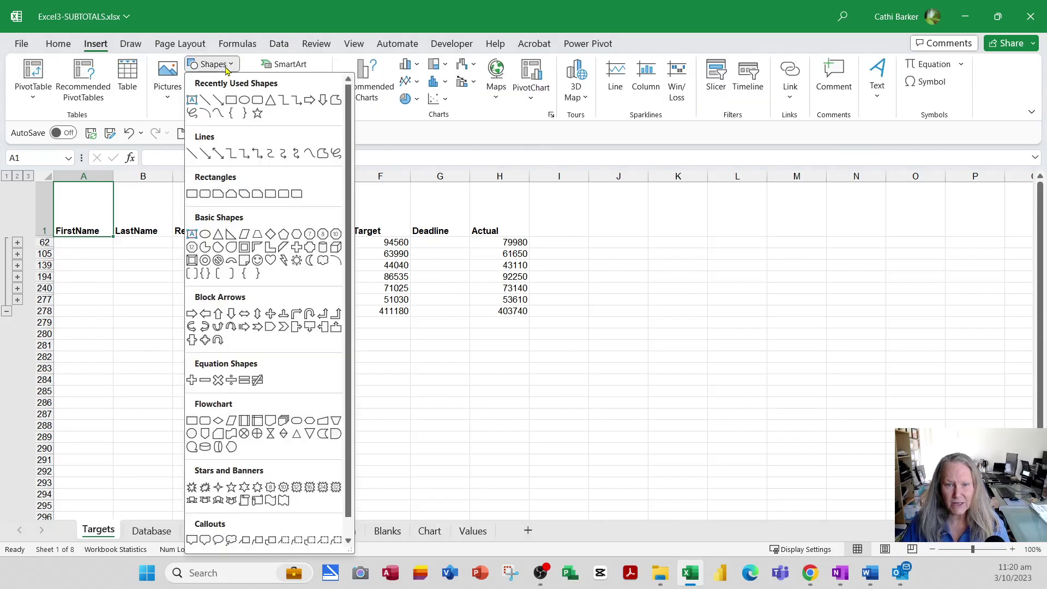
left_click(206, 200)
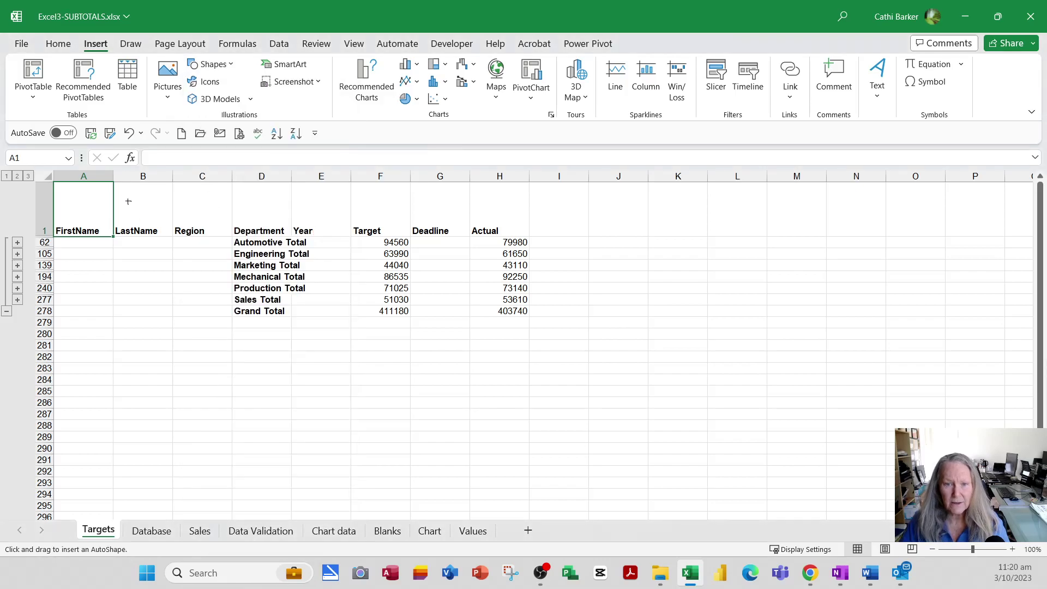
left_click_drag(128, 187, 237, 220)
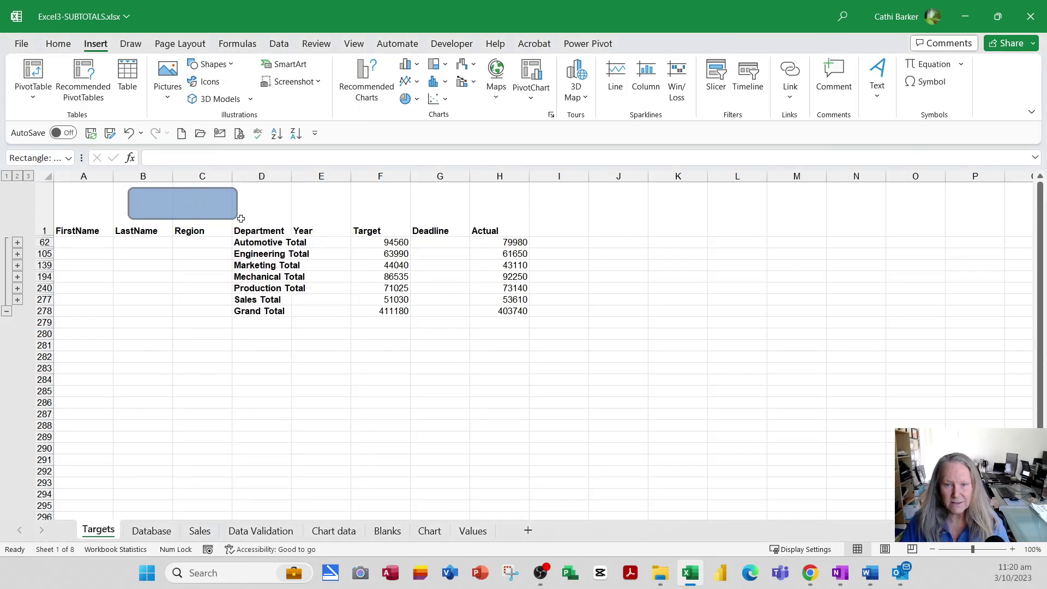
Step: Set the rounded rectangle not to move or size with cells and exclude it from printing
right_click(219, 219)
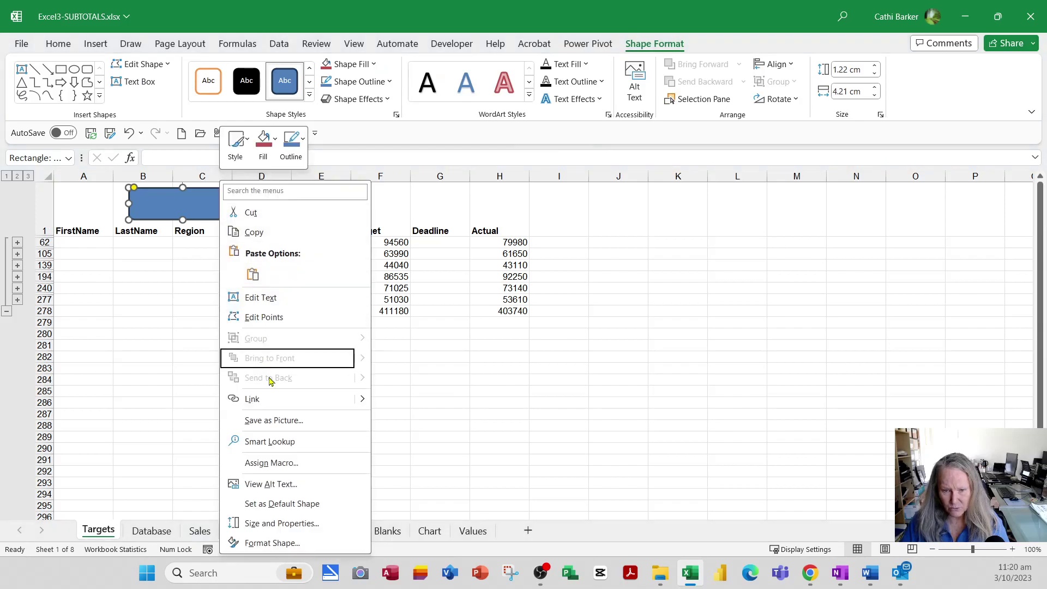
left_click(315, 525)
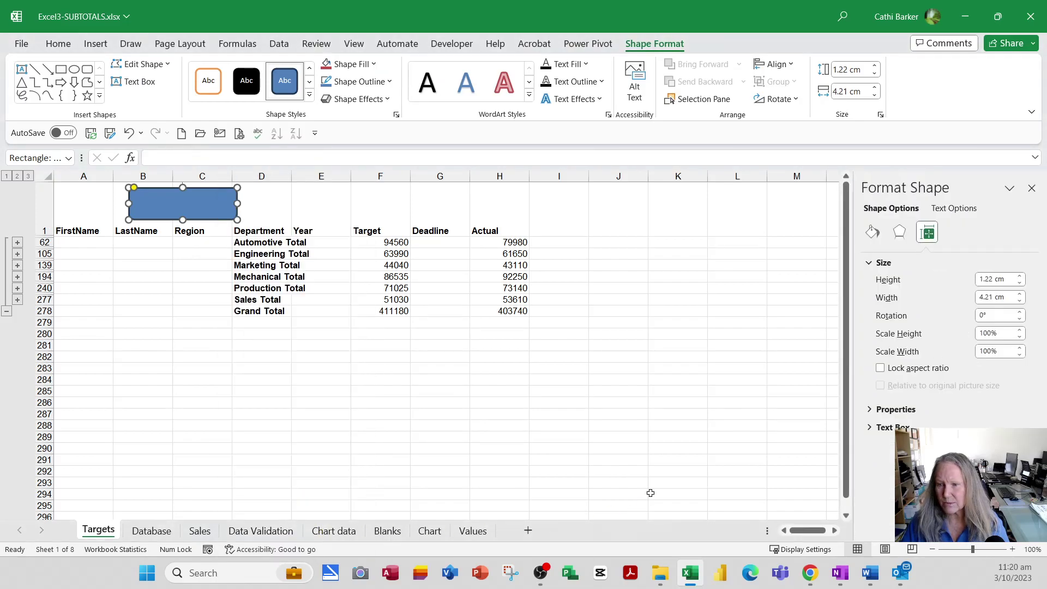
left_click(871, 410)
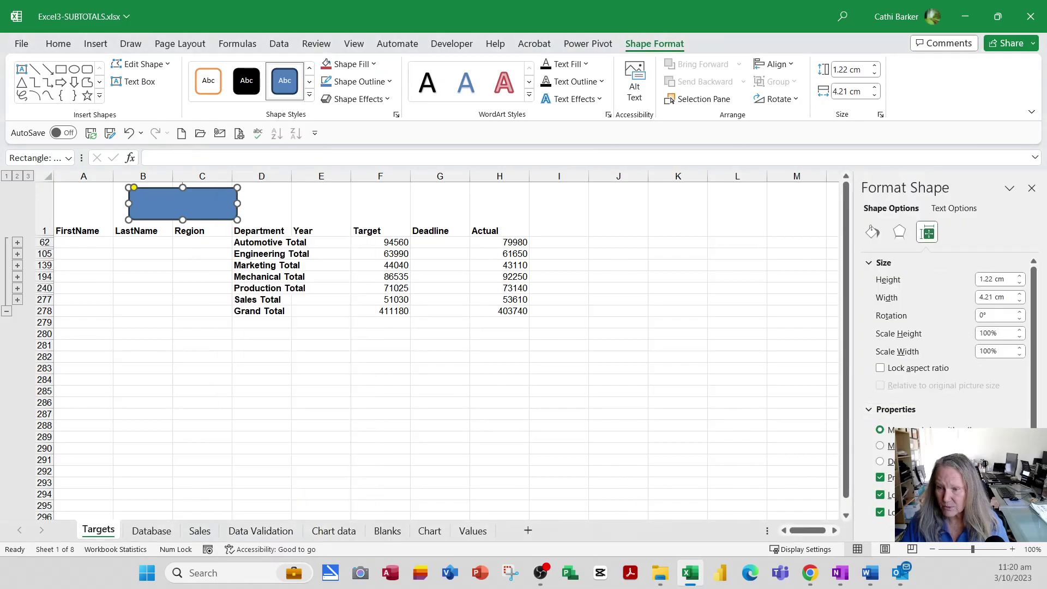
left_click(892, 461)
left_click(888, 480)
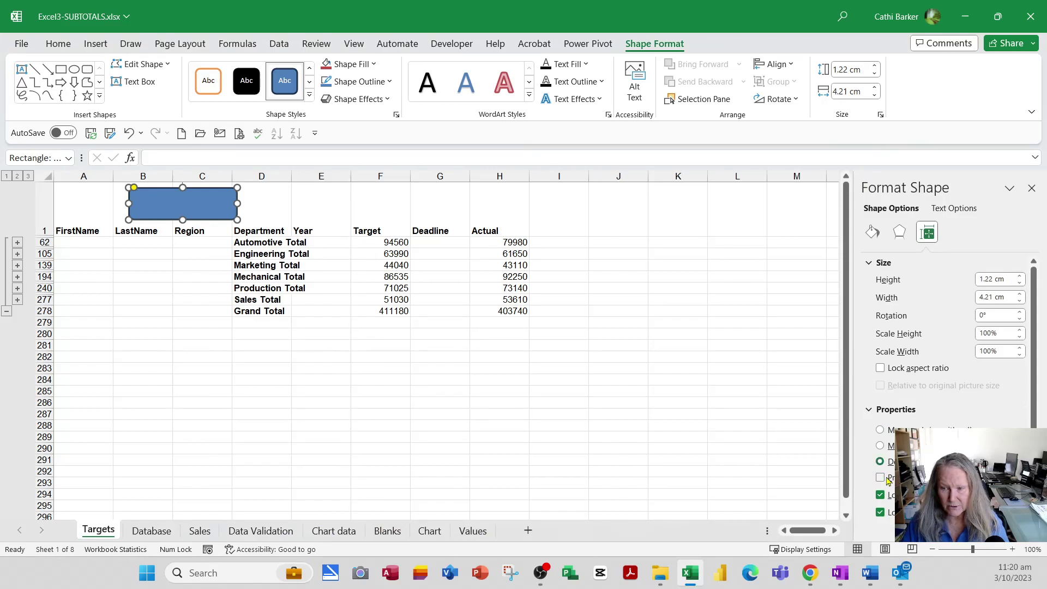
left_click(1031, 188)
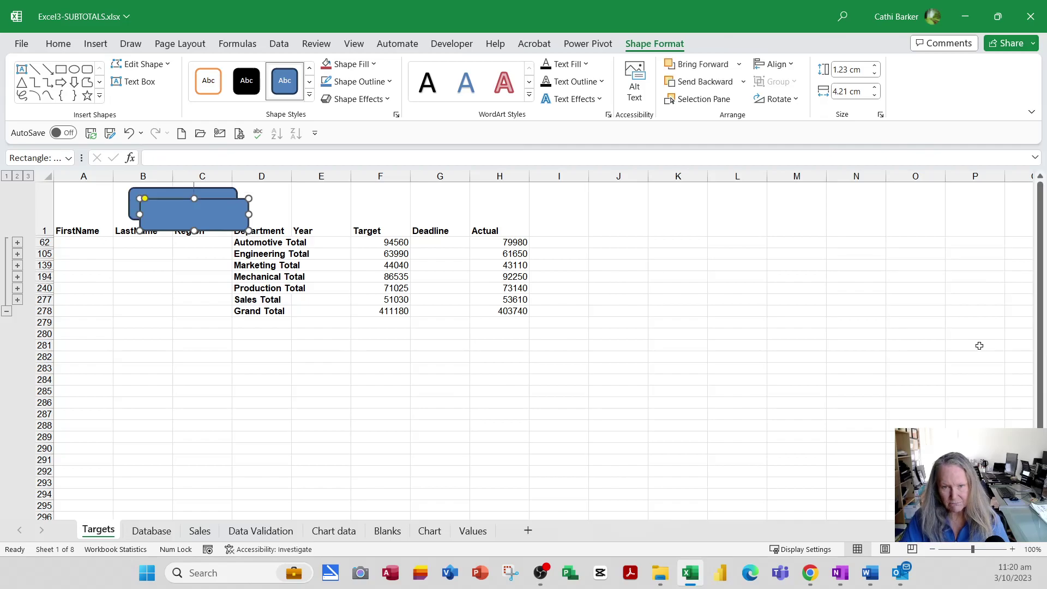
Step: Duplicate the rectangle twice and make one copy a centred "Total Sales" button about 0.8 cm high above columns G and H
key("ctrl+d")
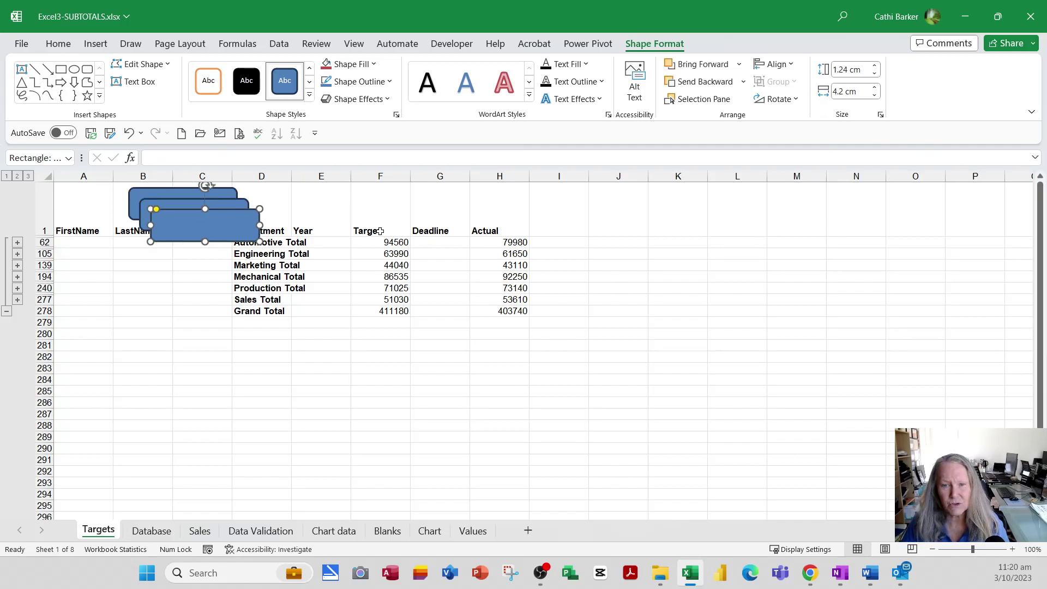
left_click_drag(240, 226, 501, 205)
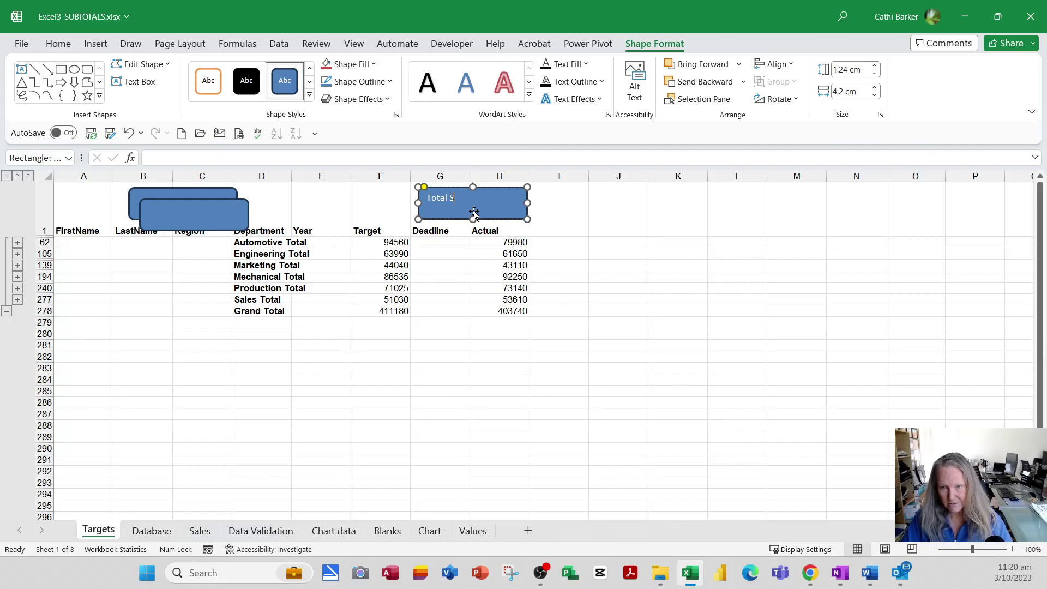
key("ctrl+e")
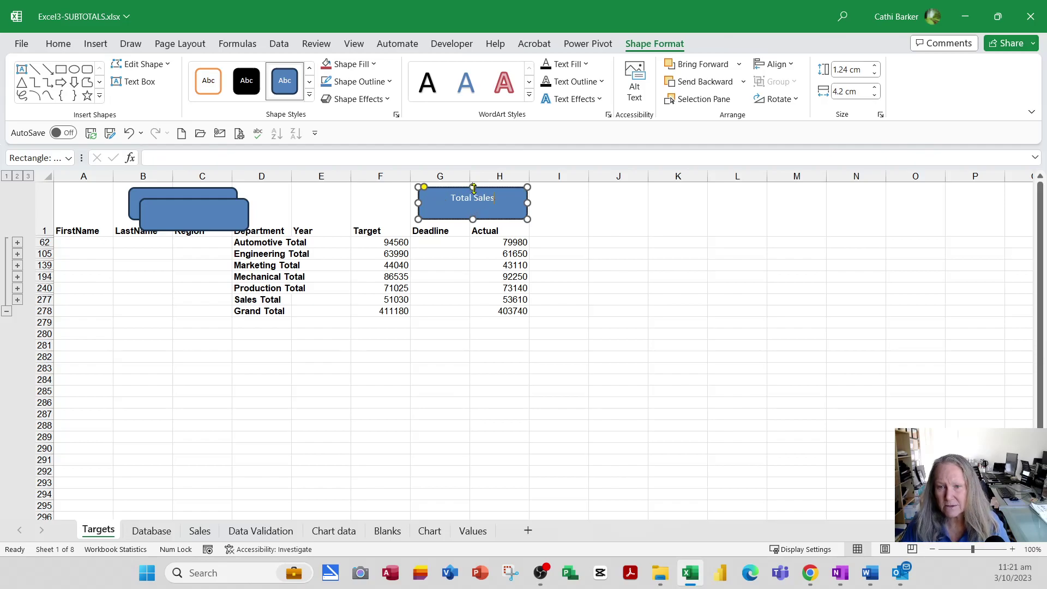
left_click_drag(472, 187, 473, 198)
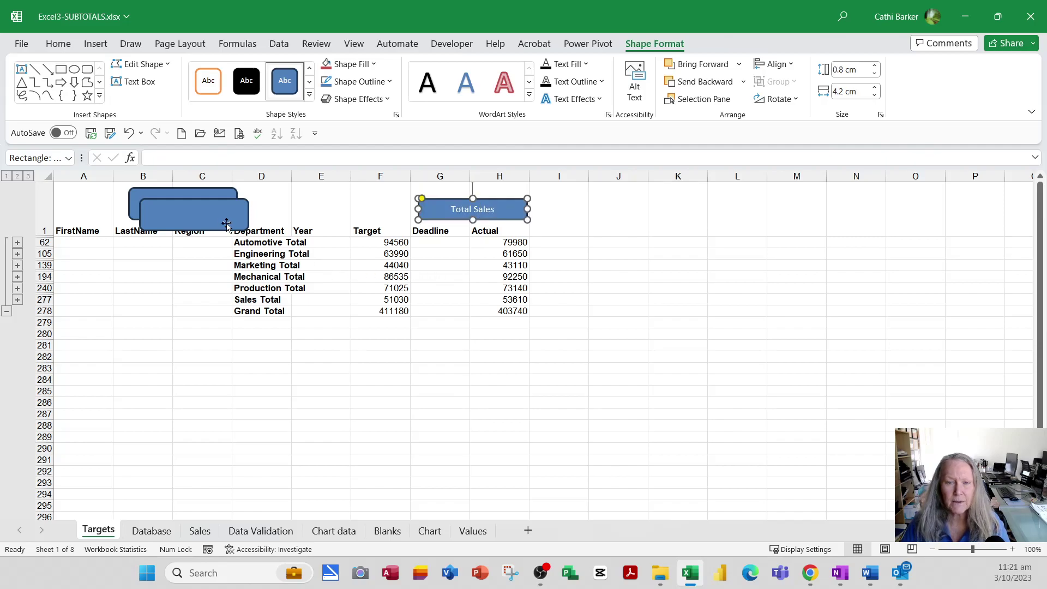
Step: Place the other two rectangles above columns E–F and C–D, with centred labels "Average Sales" and "Clear Subtotals" respectively
left_click_drag(222, 222, 354, 222)
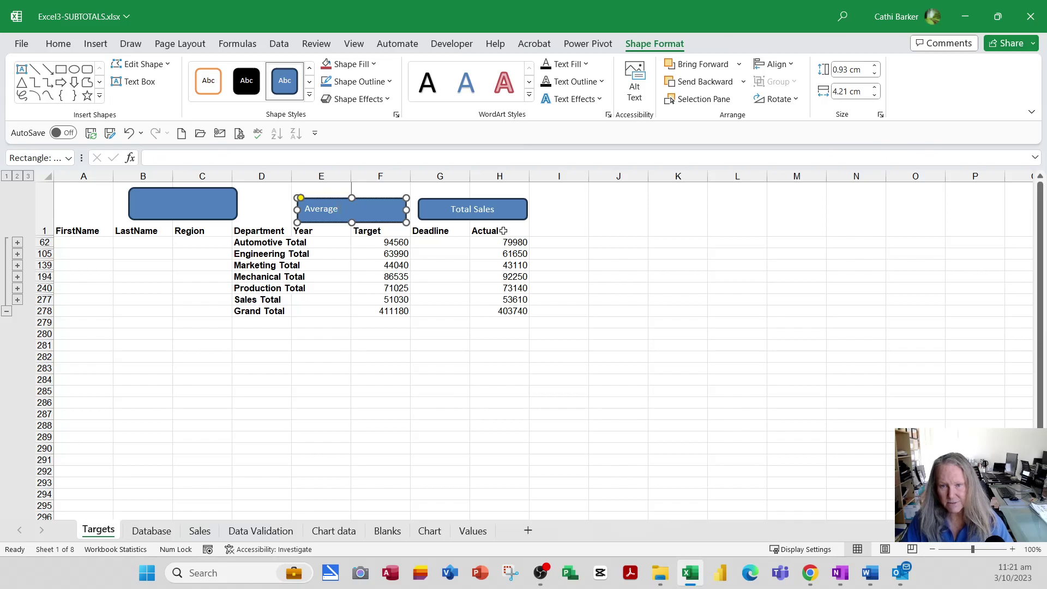
key("ctrl+e")
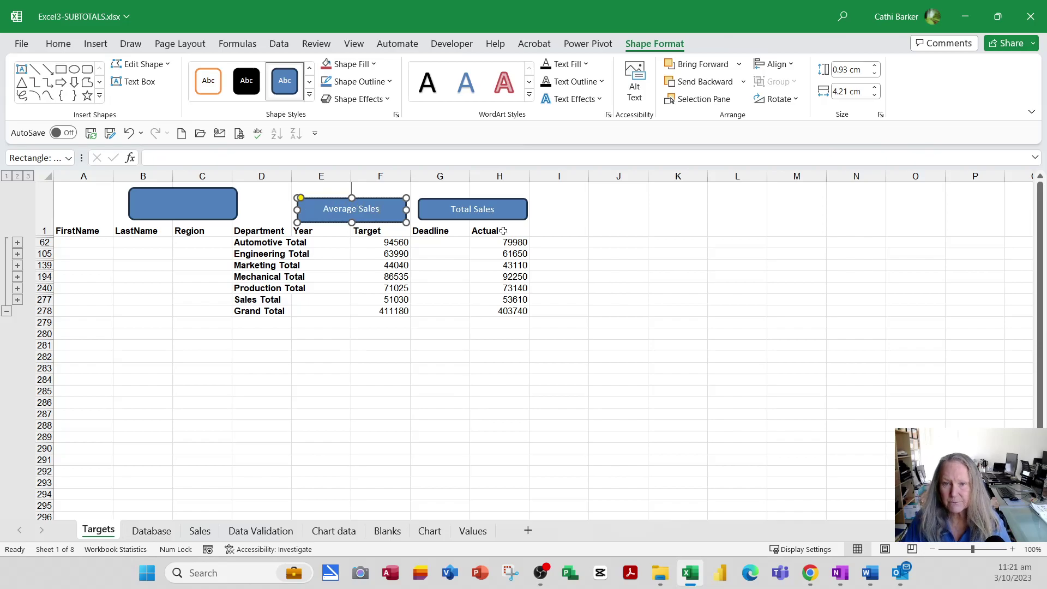
left_click_drag(190, 211, 233, 222)
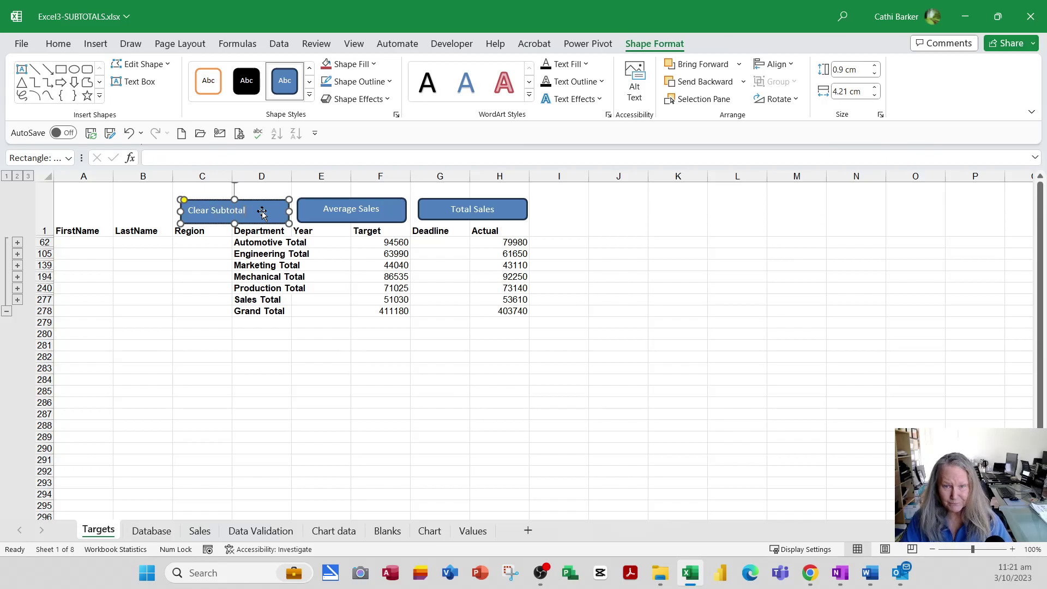
key("ctrl+e")
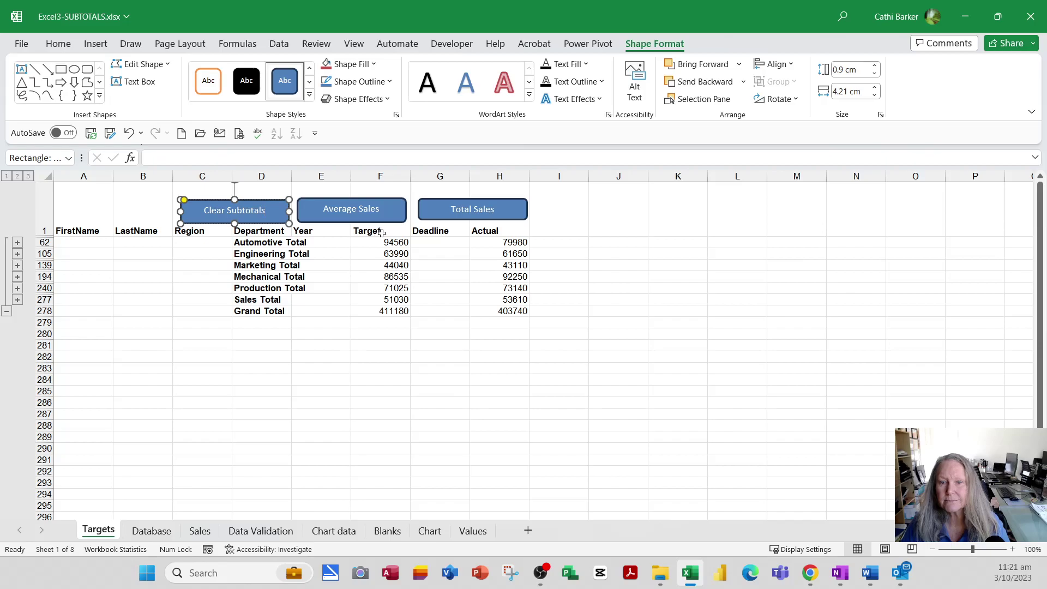
Step: Reduce the Average Sales button's height to about 0.84 cm and align the tops of all three buttons
left_click(355, 219)
left_click_drag(351, 223, 350, 220)
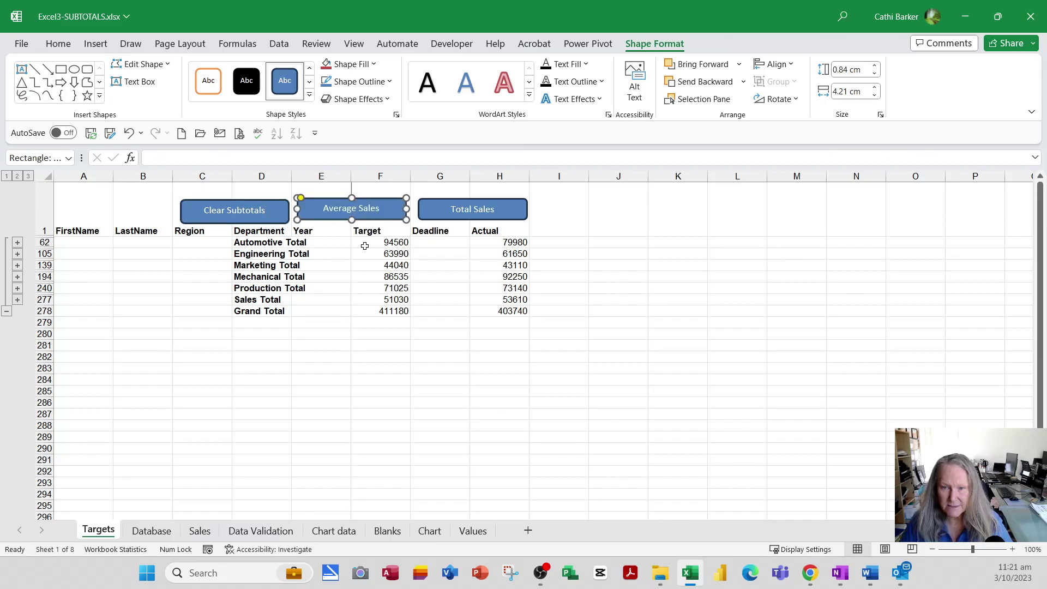
left_click(250, 216)
left_click(377, 217, "ctrl")
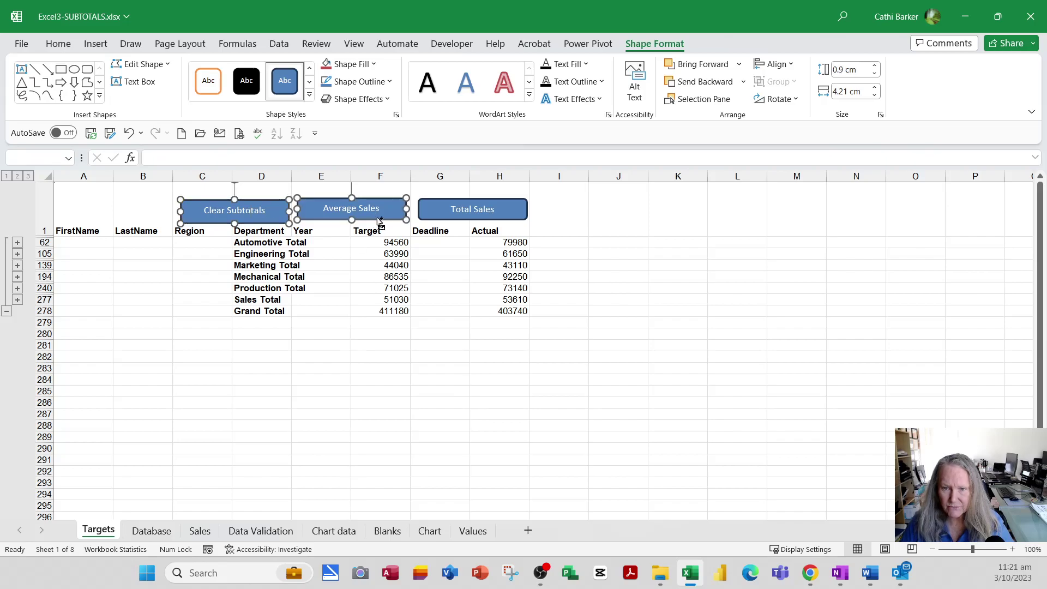
left_click(476, 217, "ctrl")
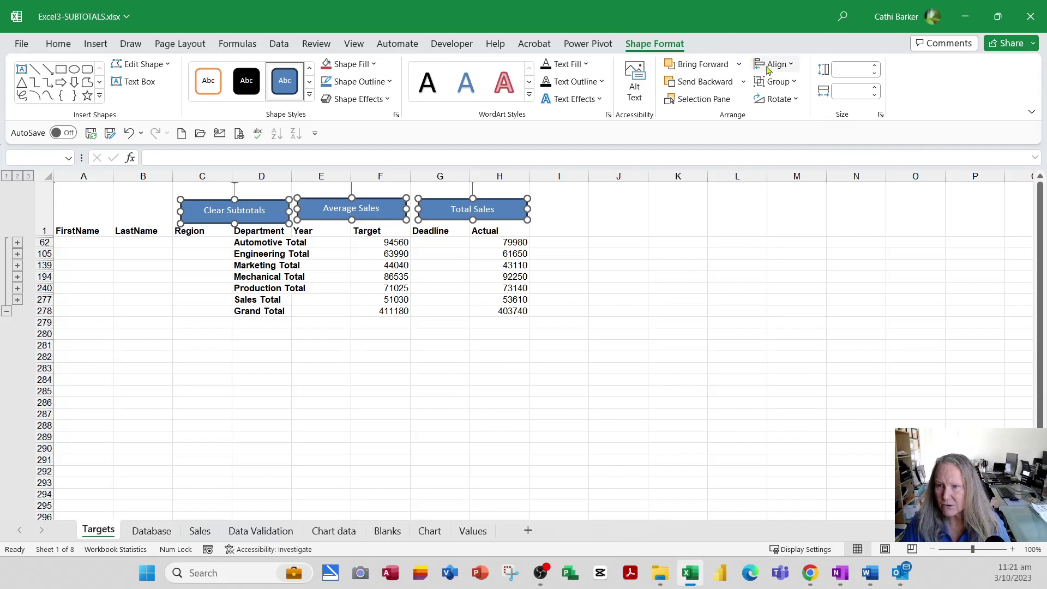
left_click(785, 67)
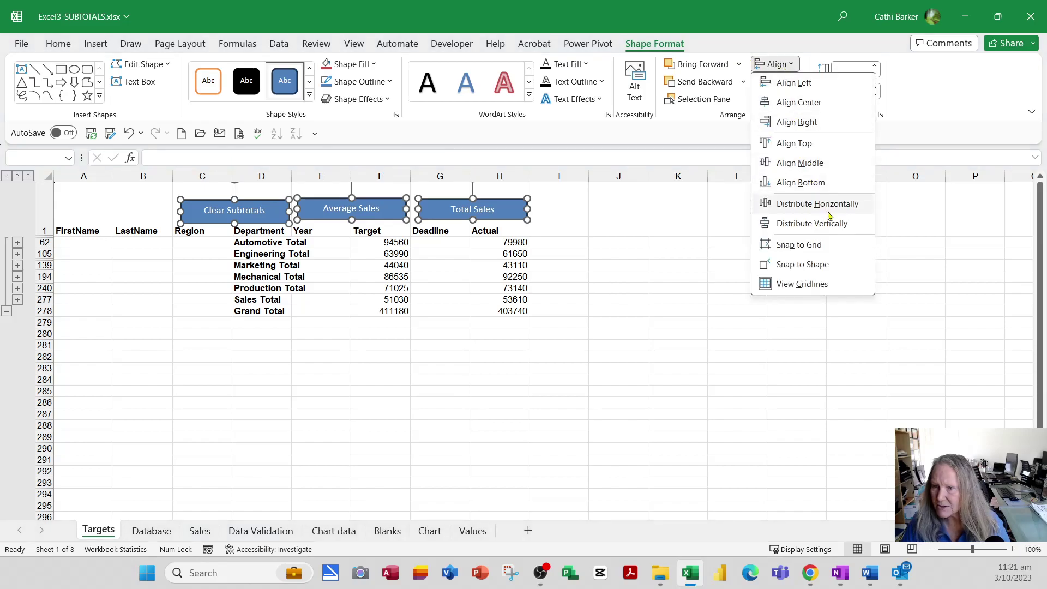
left_click(827, 147)
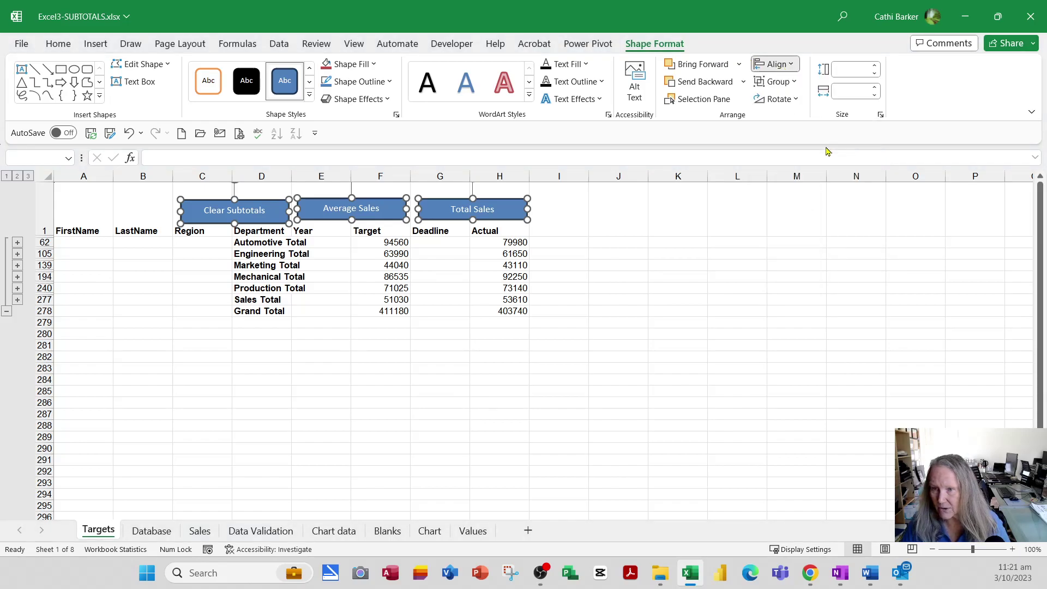
Step: Try a height of 1 cm and a width of 2 cm on the three selected buttons
left_click(850, 71)
type("1")
key("Return")
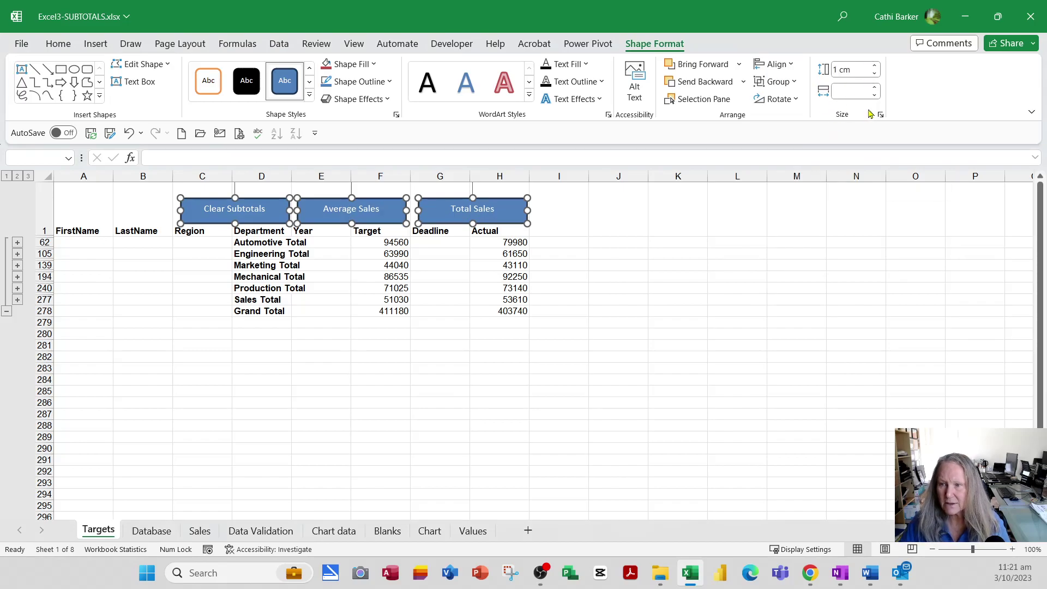
left_click(851, 91)
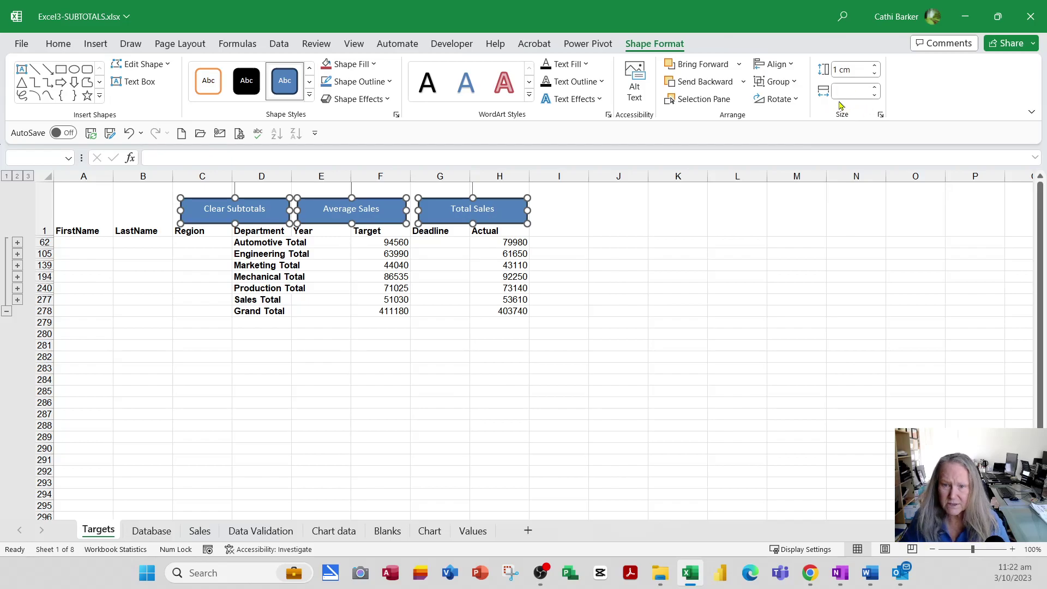
type("2")
key("Return")
Step: Set the three buttons' width to 3 cm, then set their height to 0.5 cm and increase it to 0.81 cm
left_click(846, 92)
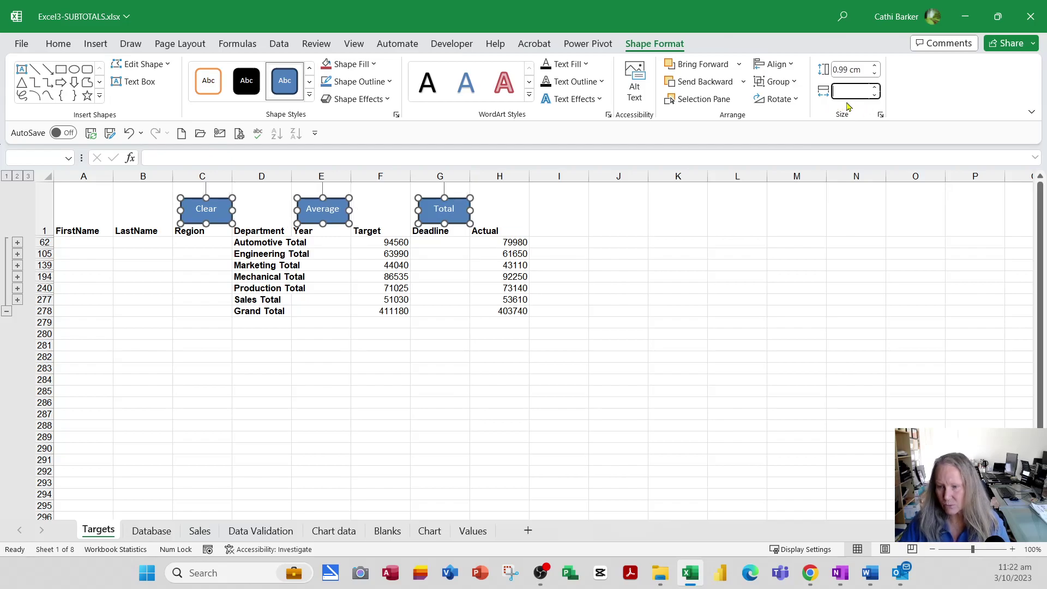
type("3")
key("Return")
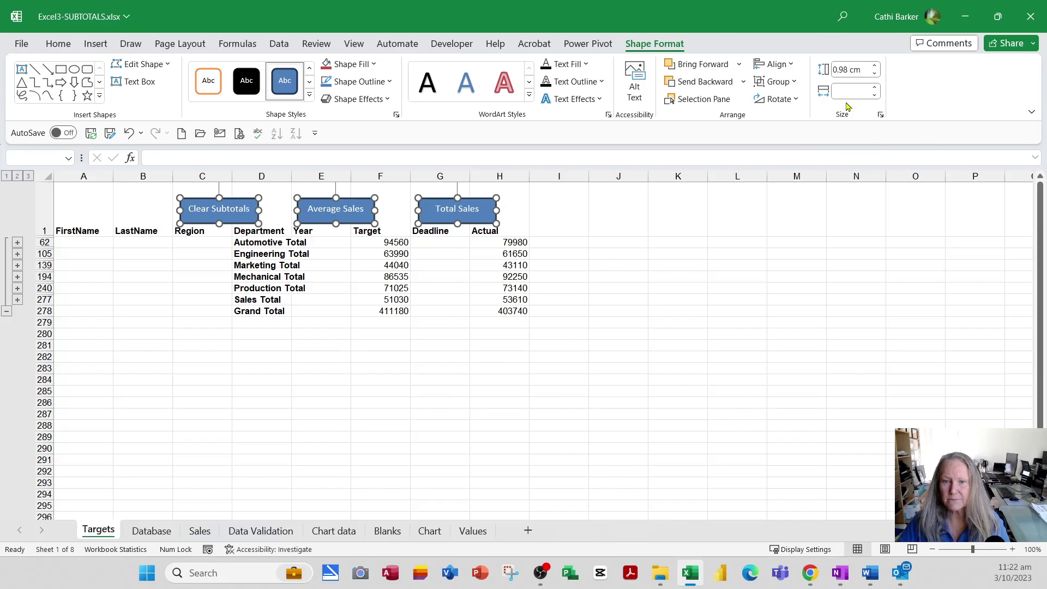
left_click(854, 71)
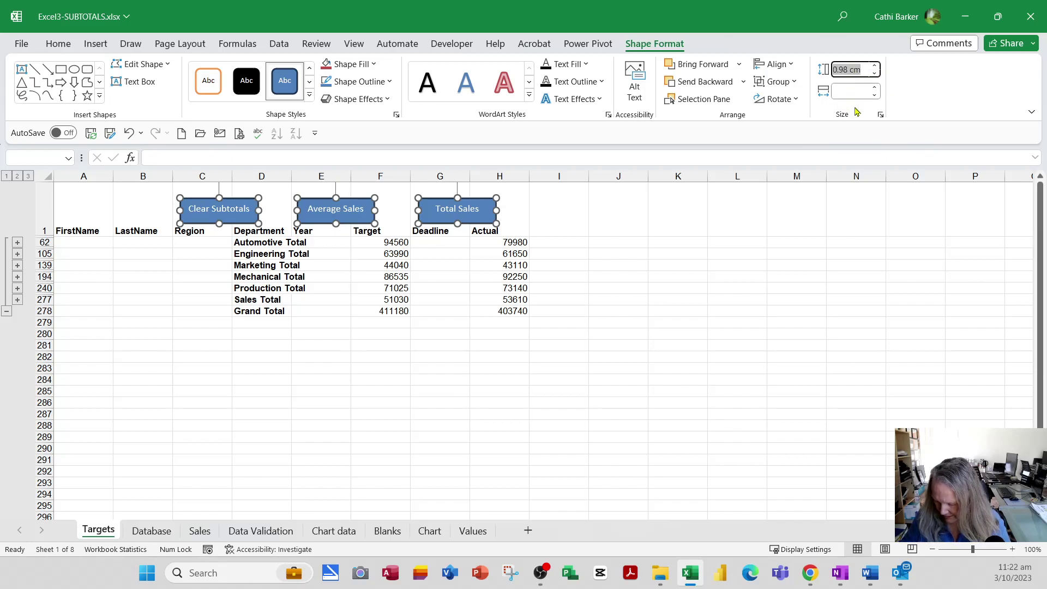
type("0.5")
key("Return")
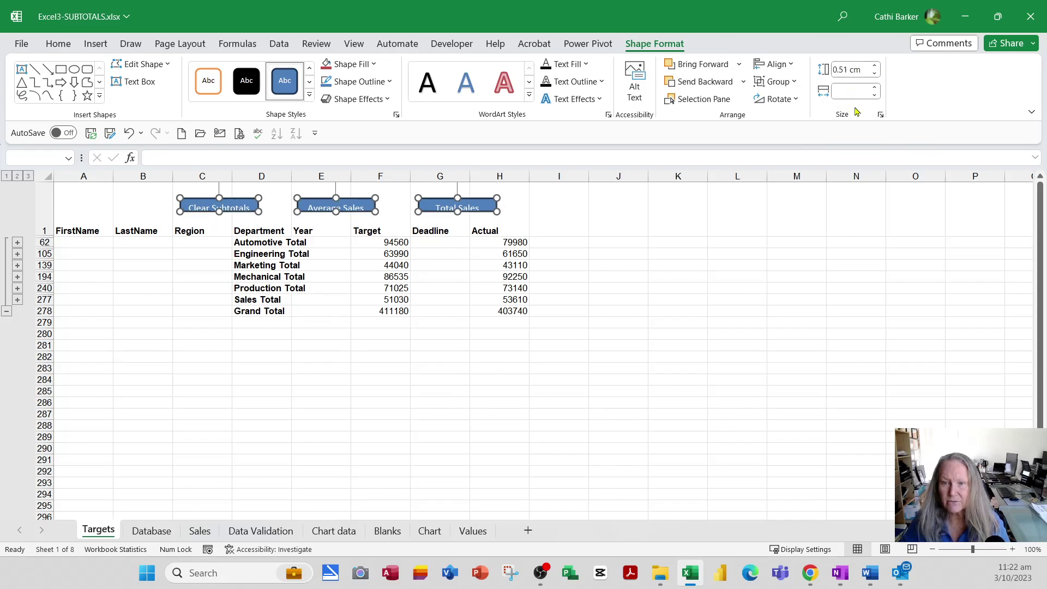
left_click(877, 67)
left_click(877, 66)
left_click(877, 66)
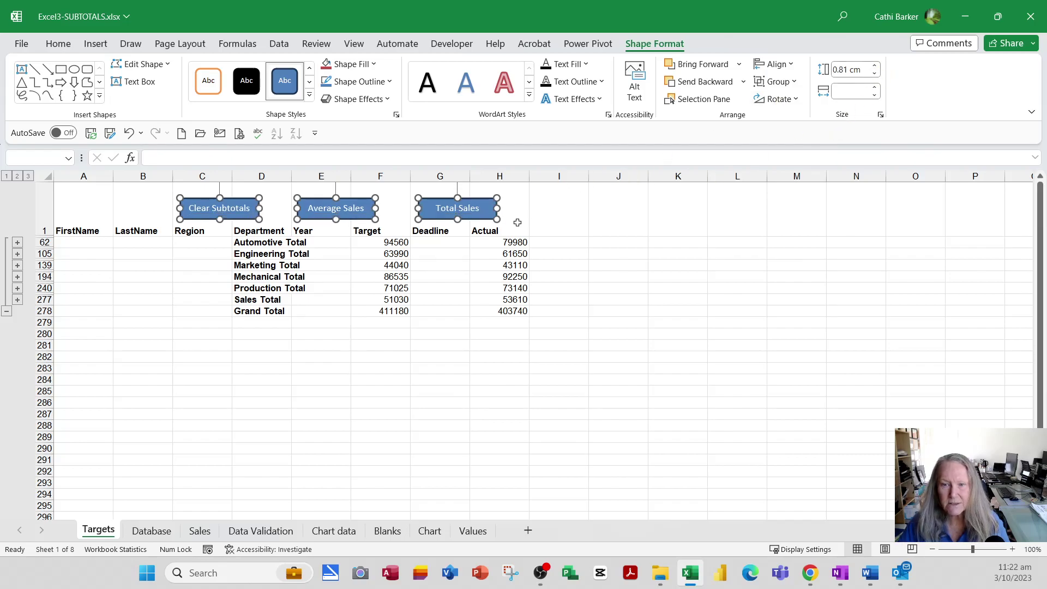
Step: Shift the three buttons together about half a column right and slightly up, so Total Sales ends at column H's right edge
left_click(480, 223)
left_click_drag(503, 212, 502, 214)
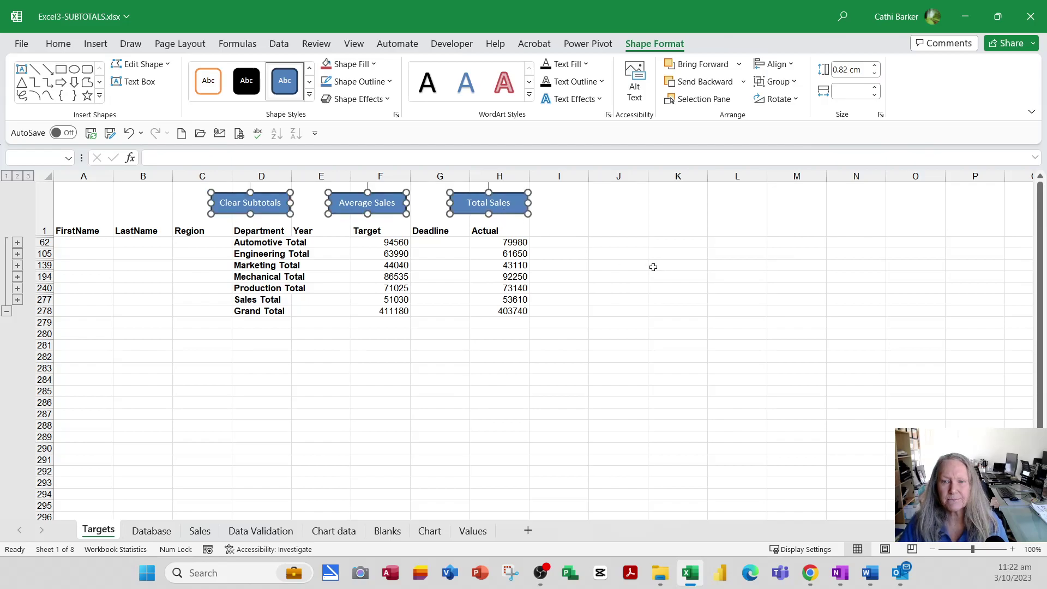
left_click(662, 269)
Step: Assign the TotalSales macro to the Total Sales button
right_click(521, 210)
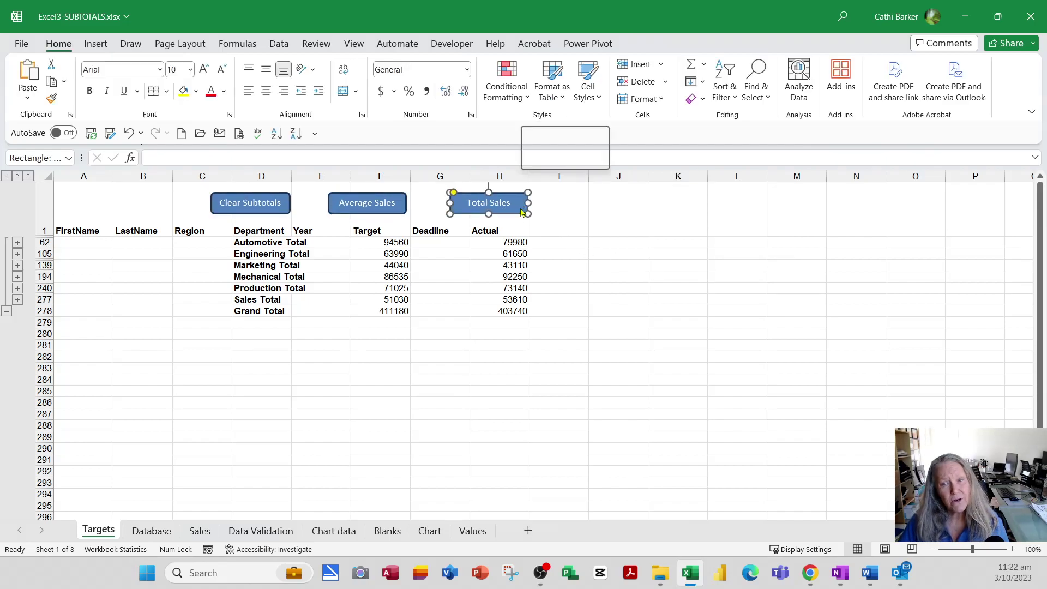
left_click(596, 463)
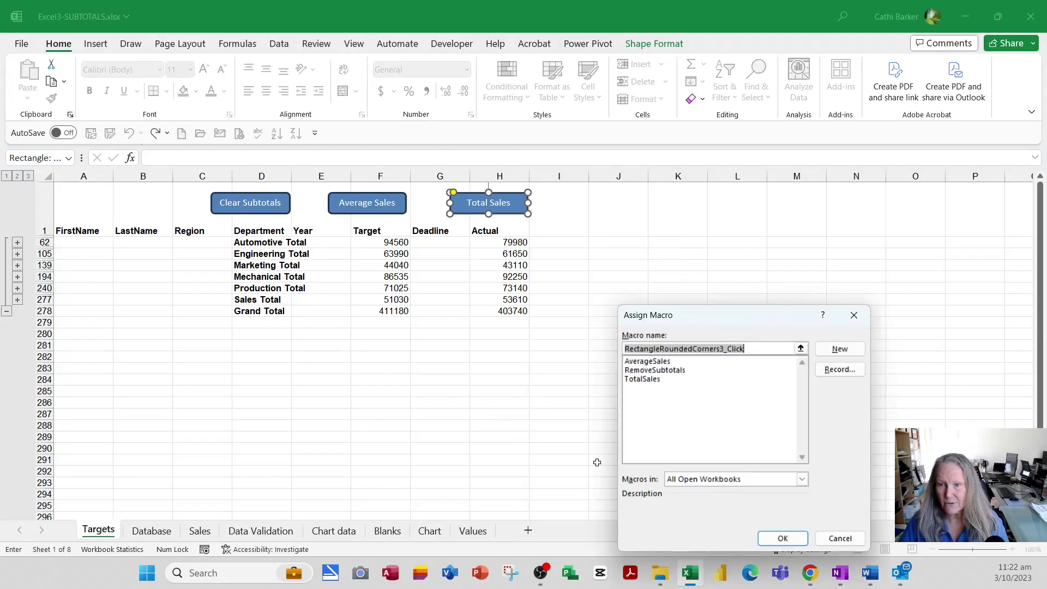
left_click(649, 379)
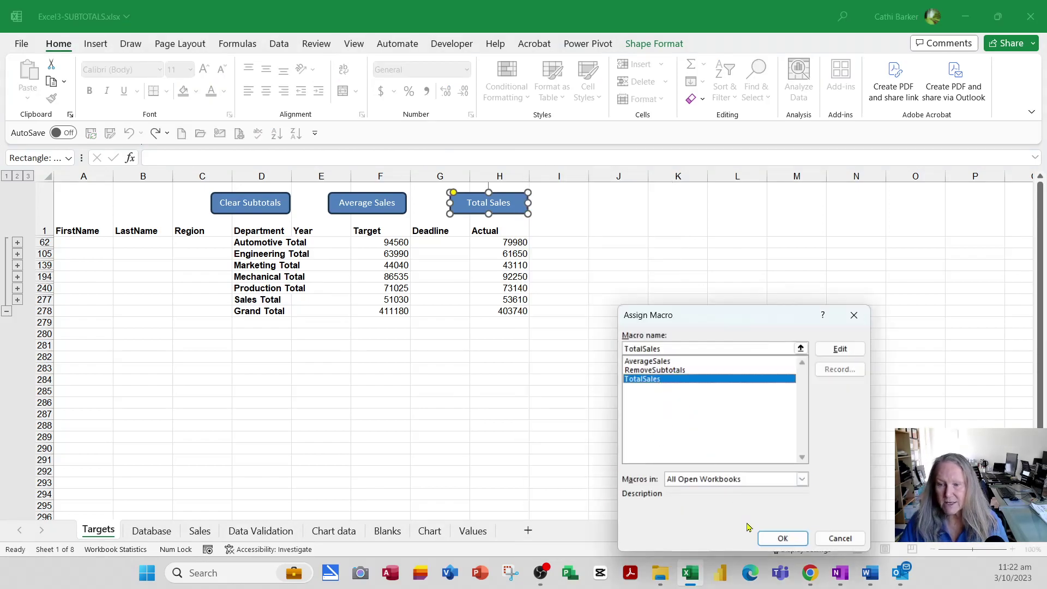
left_click(782, 539)
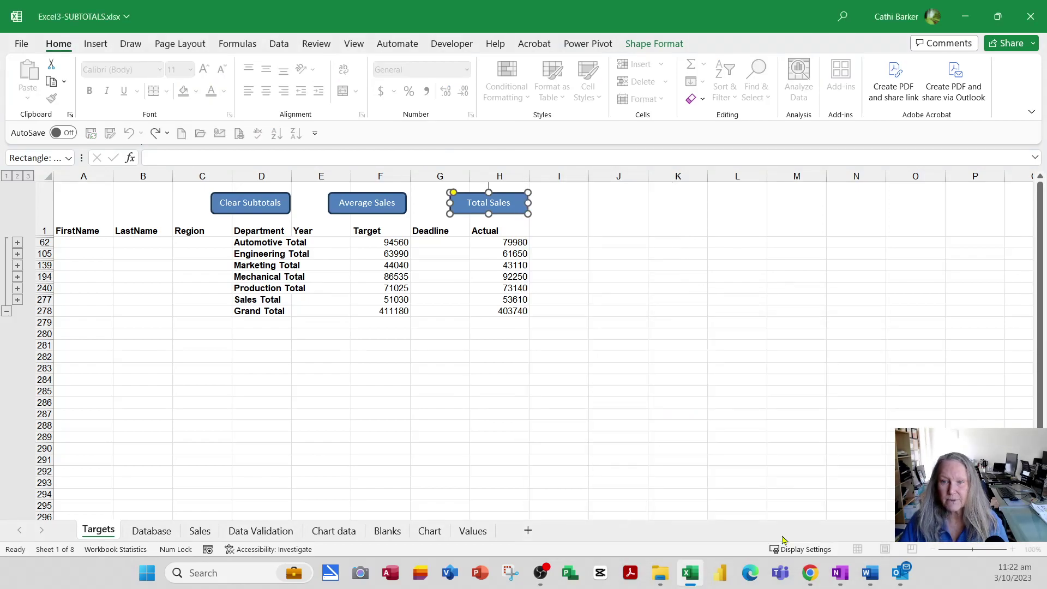
Step: Assign the AverageSales macro to the Average Sales button
right_click(384, 205)
left_click(452, 464)
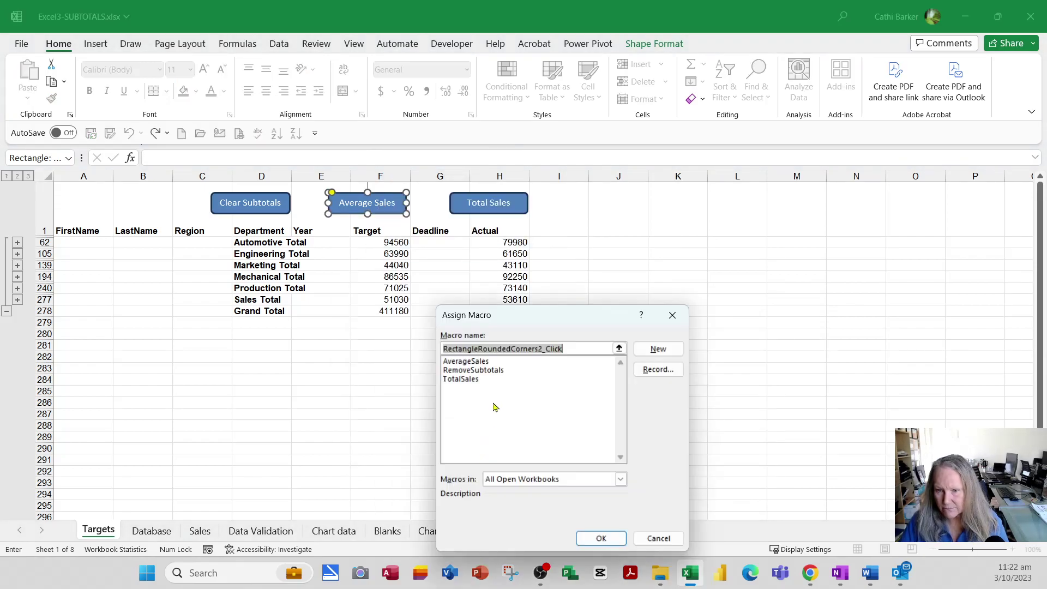
left_click(482, 362)
left_click(591, 538)
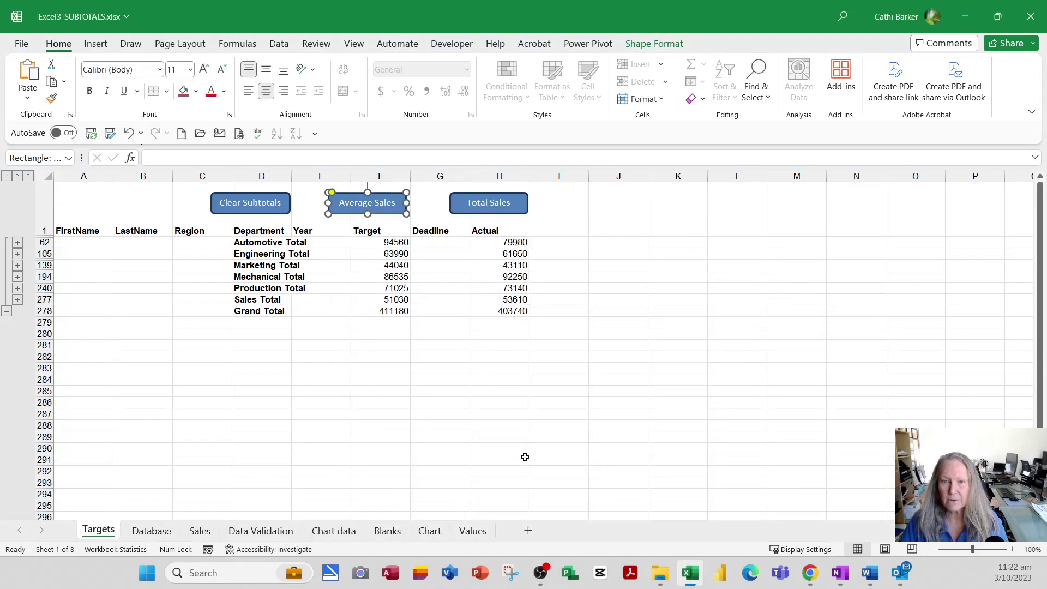
Step: Assign the RemoveSubtotals macro to the Clear Subtotals button and deselect the shape
right_click(270, 204)
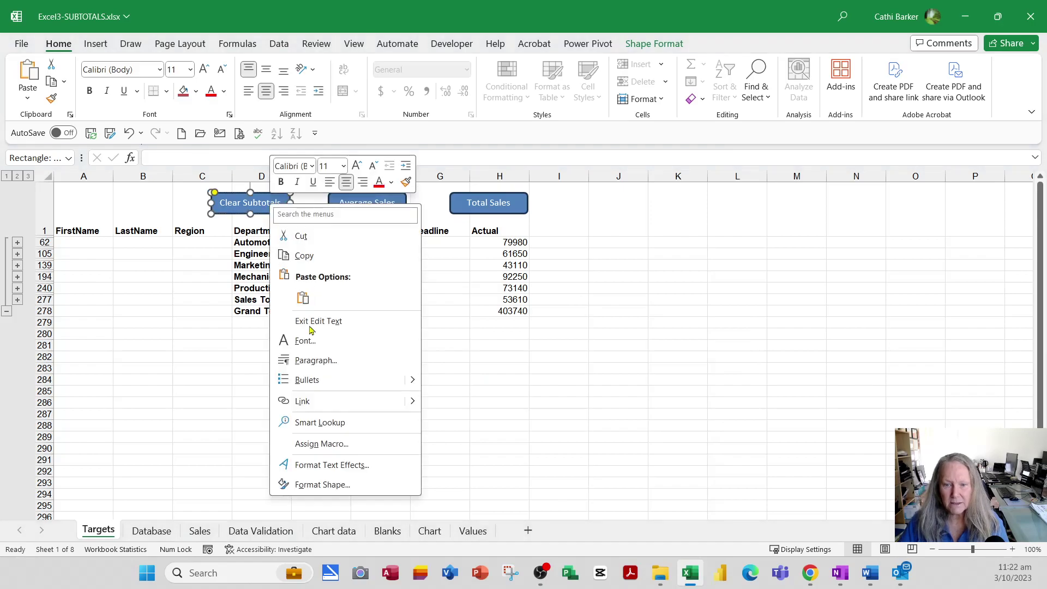
left_click(328, 441)
left_click(338, 371)
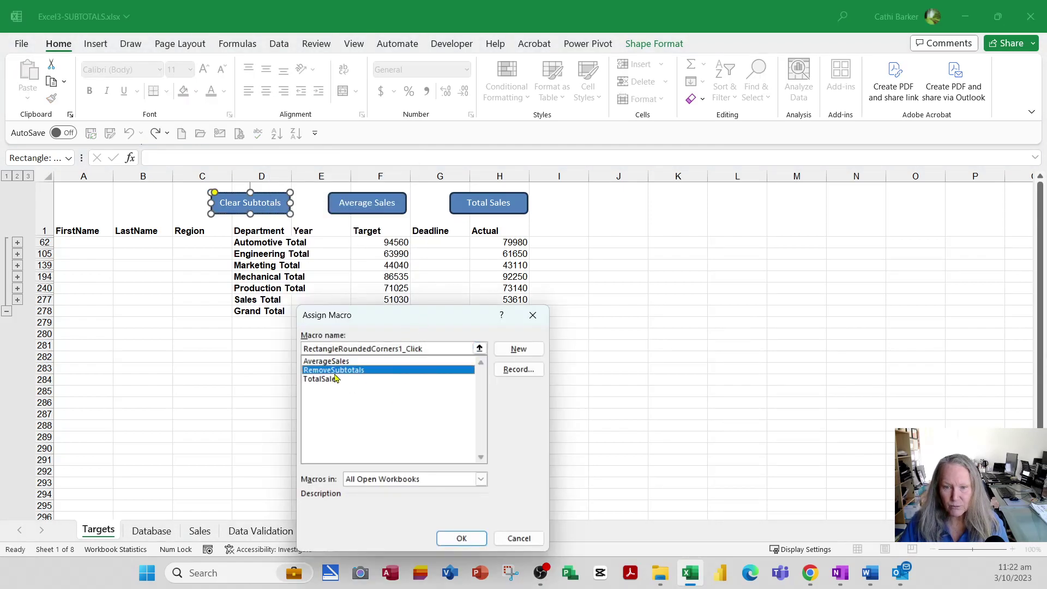
left_click(446, 538)
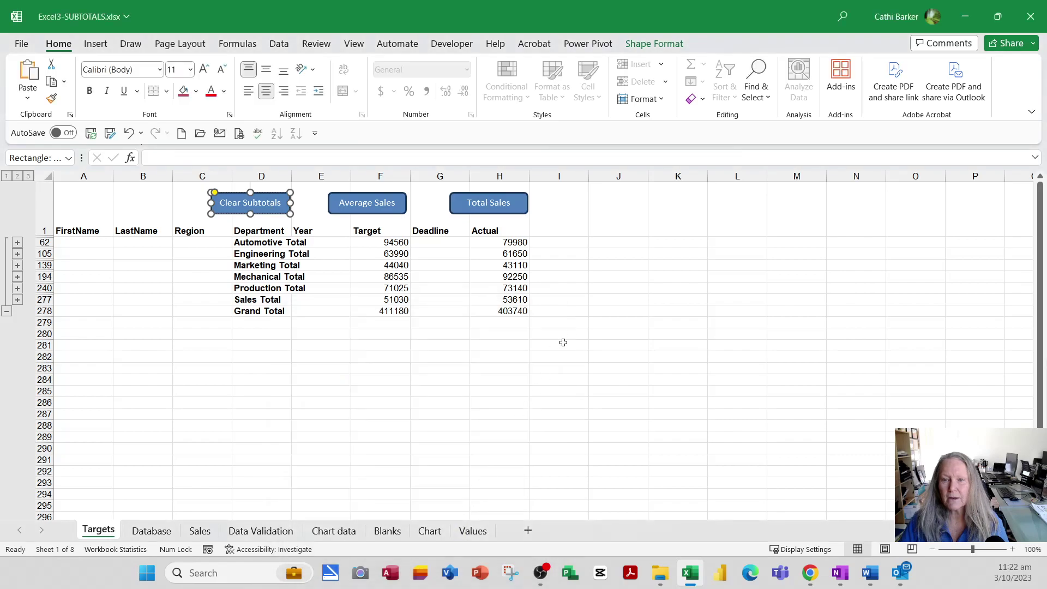
left_click(570, 331)
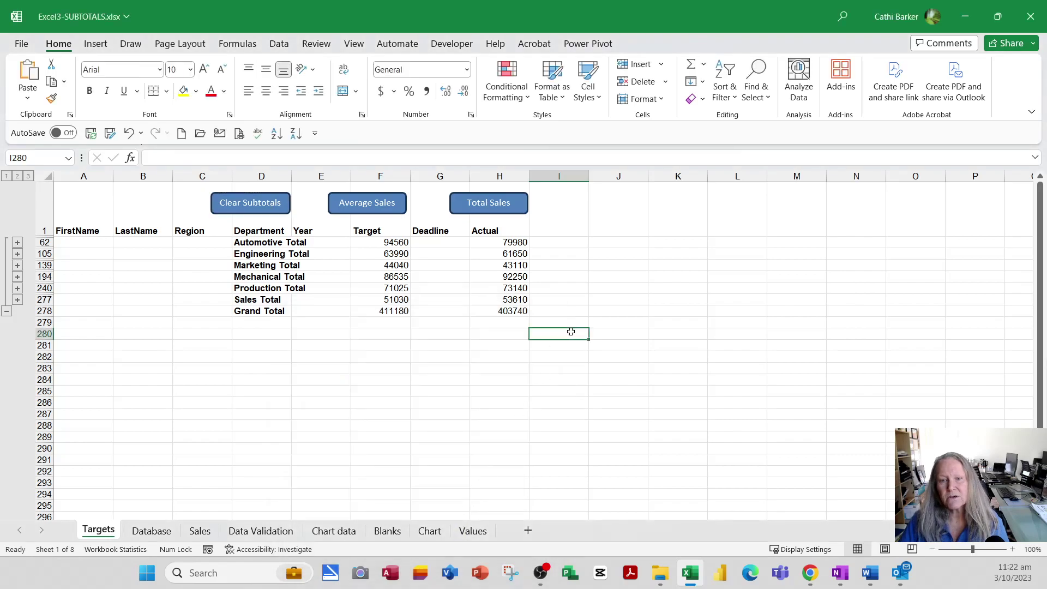
Step: Test the macro buttons by running Clear Subtotals, Total Sales and Average Sales, followed by Total Sales, Average Sales and Clear Subtotals again
left_click(258, 208)
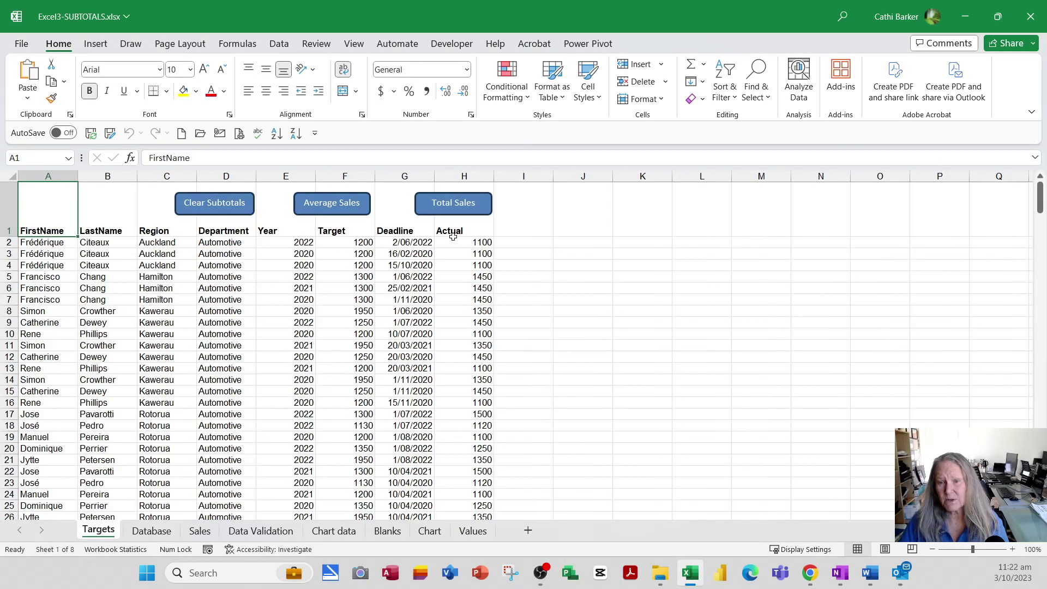
left_click(471, 213)
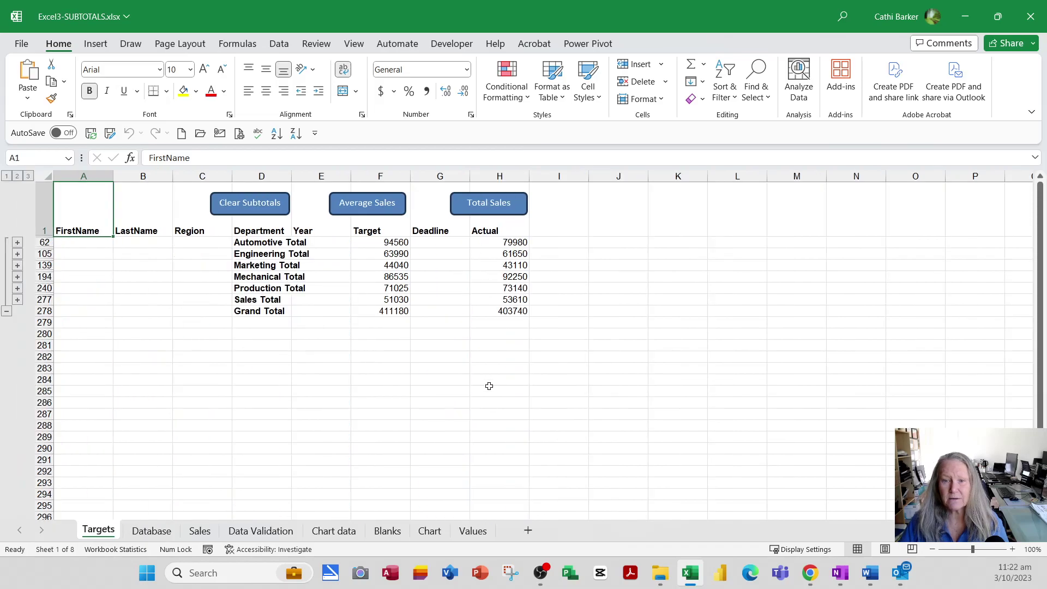
left_click(390, 205)
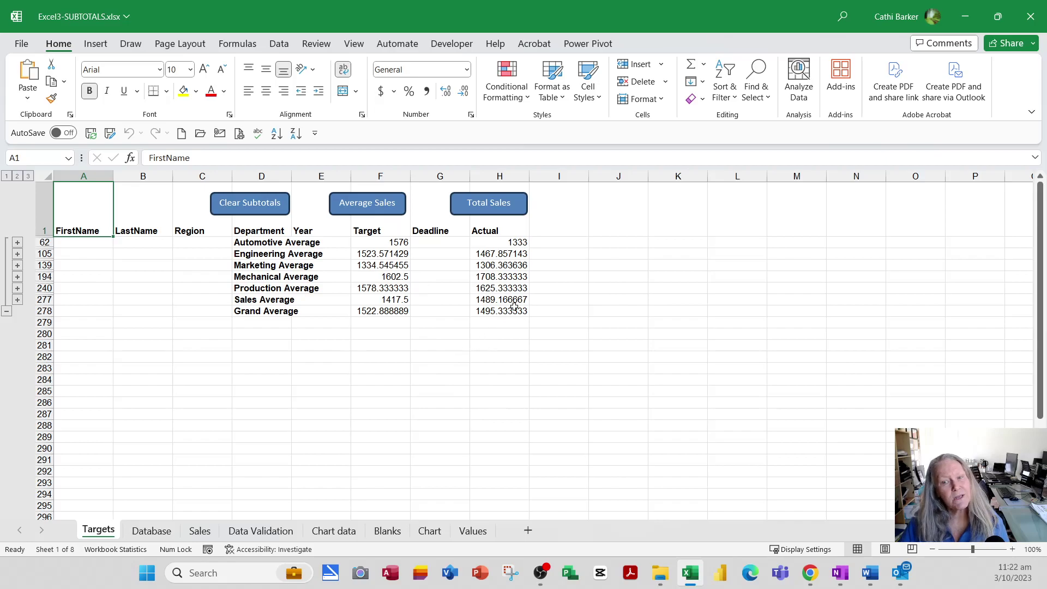
left_click(491, 212)
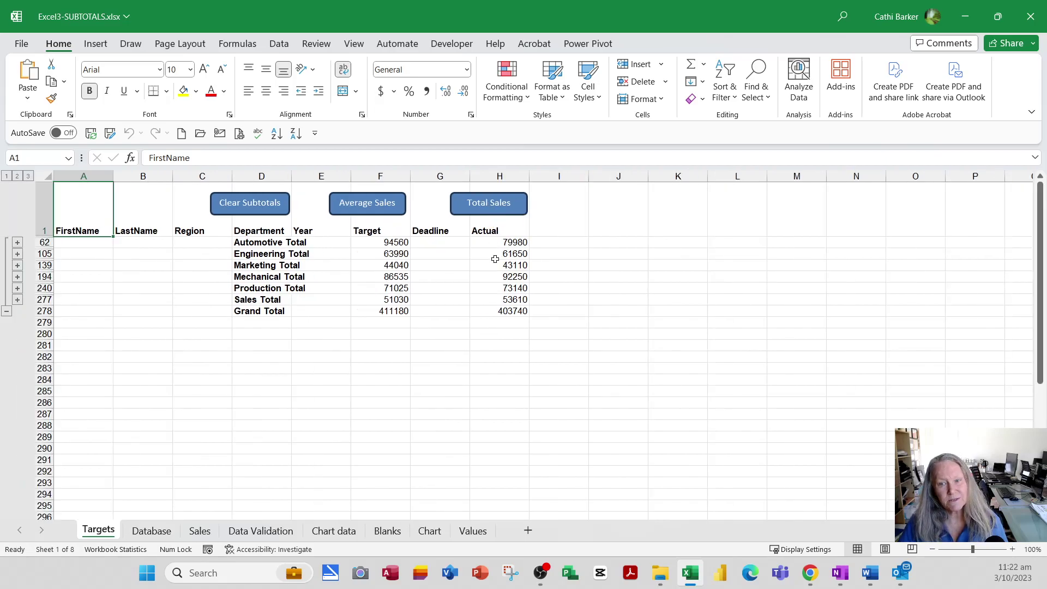
left_click(388, 210)
left_click(256, 212)
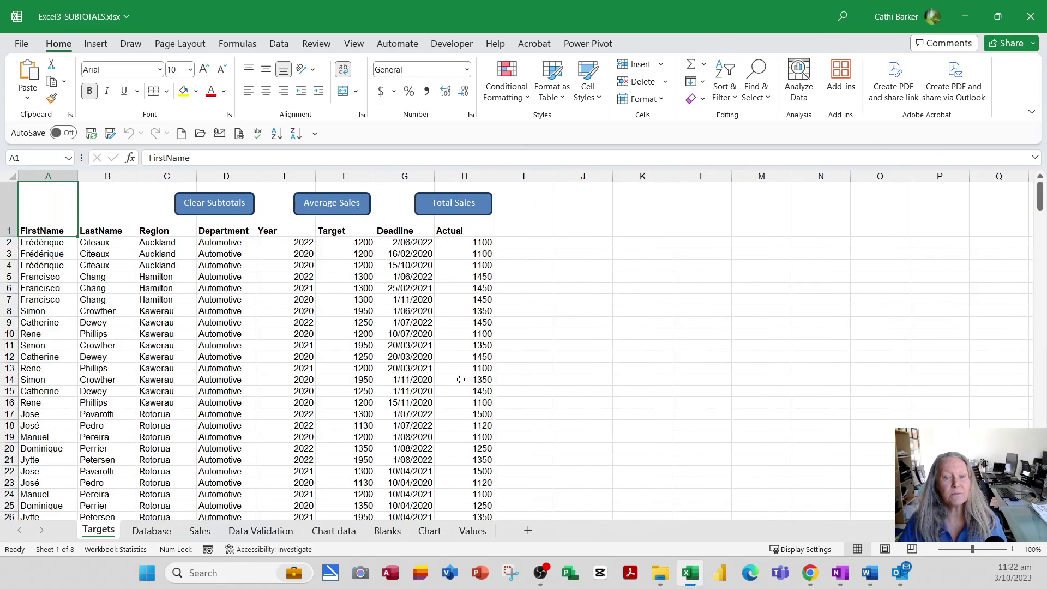